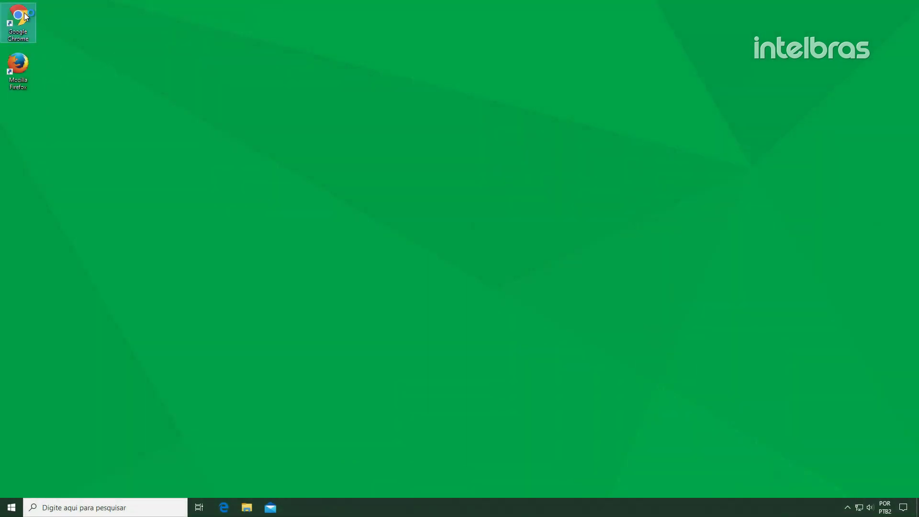
Find the ICR Gravador de Chamadas product page on intelbras.com by searching 'ICR'
text(intelbras.com)
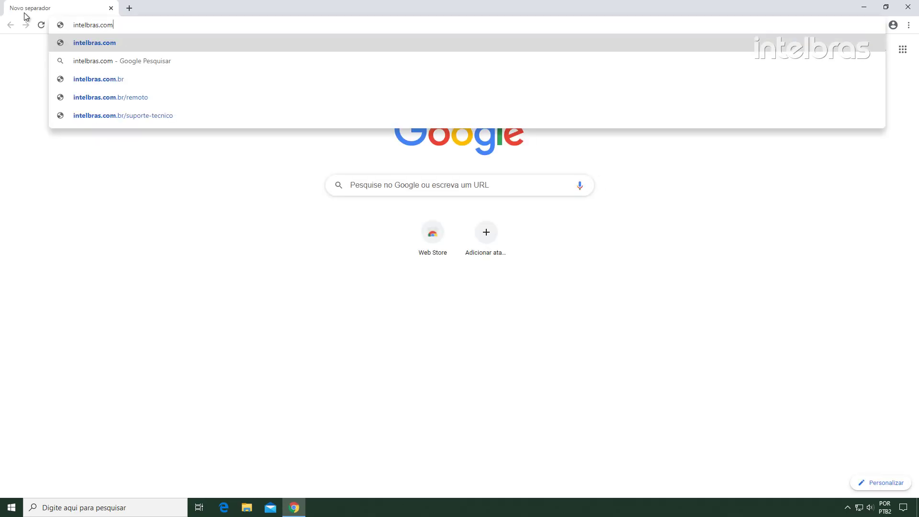
key(Return)
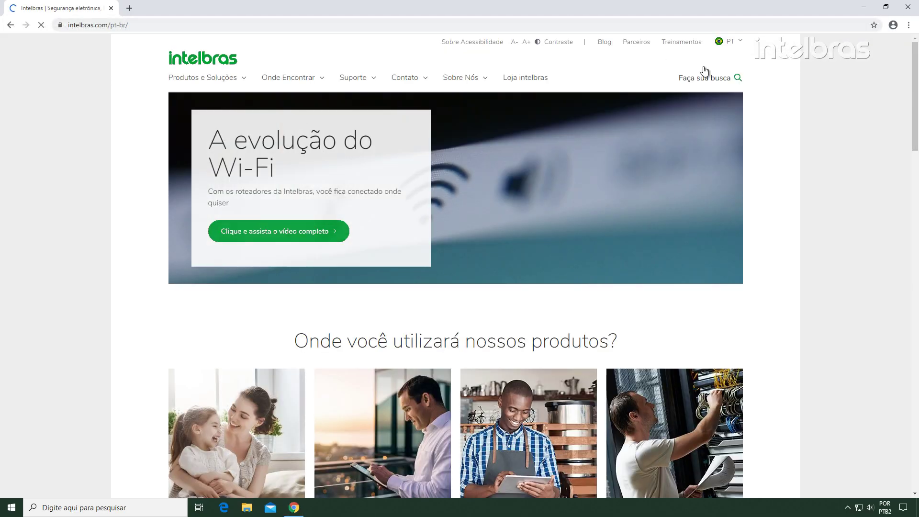
click(716, 76)
text(ICR)
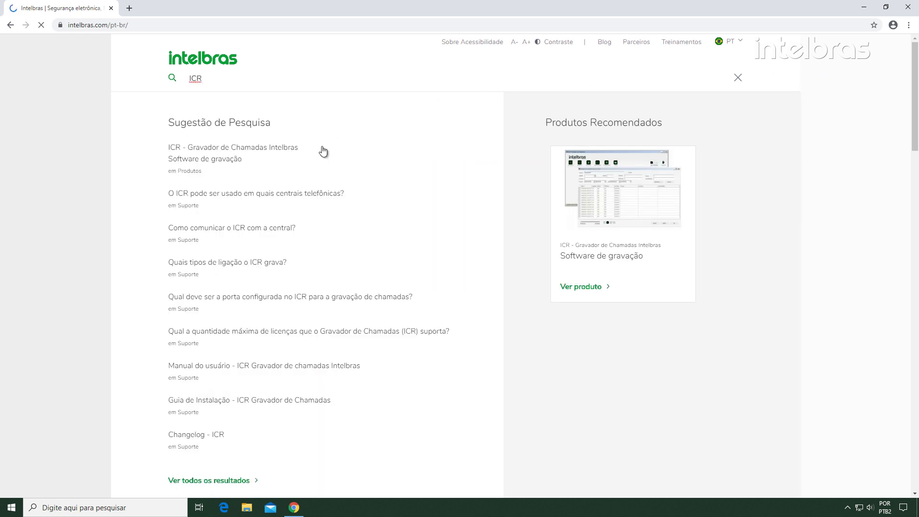
click(299, 156)
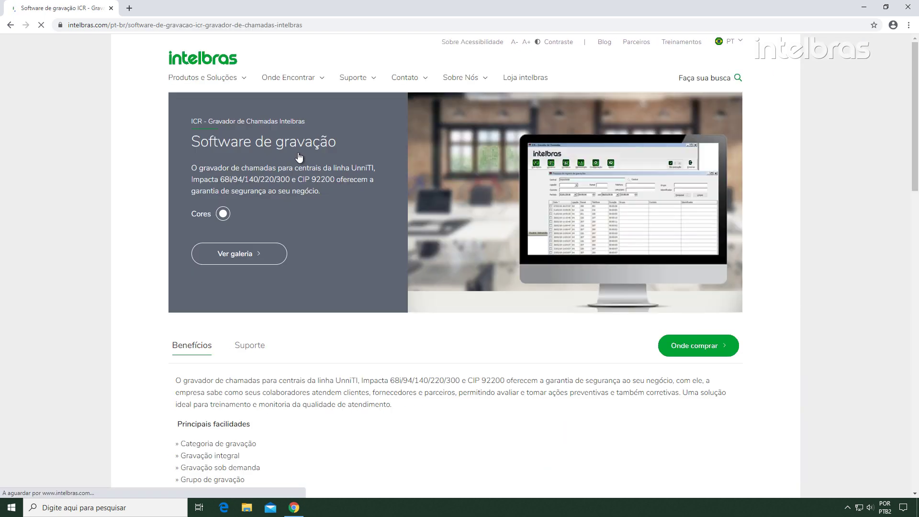
Save the Gravador de Chamadas zip from the product's Suporte downloads to the desktop, then minimise Chrome
click(259, 345)
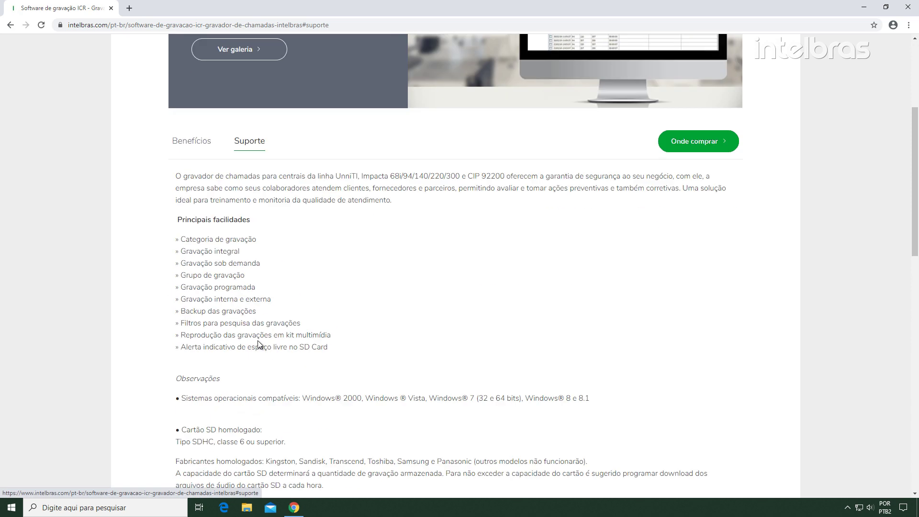
click(576, 130)
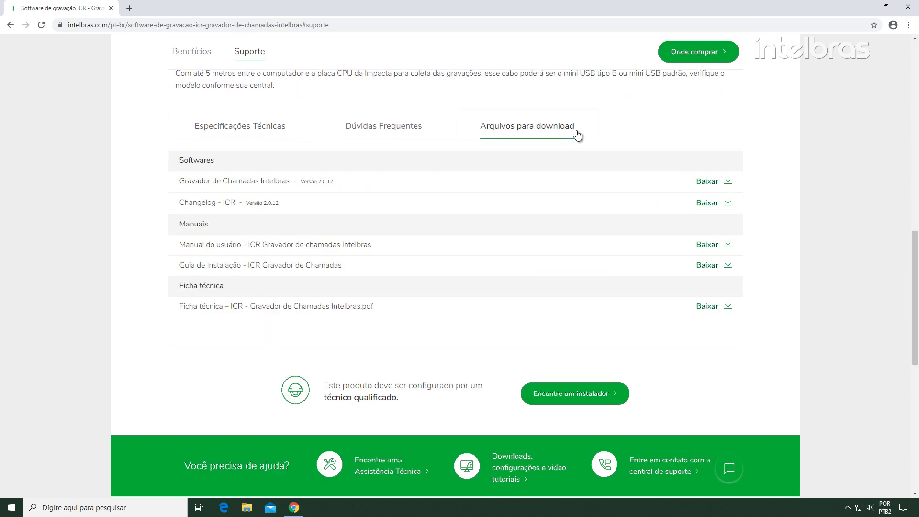
click(282, 183)
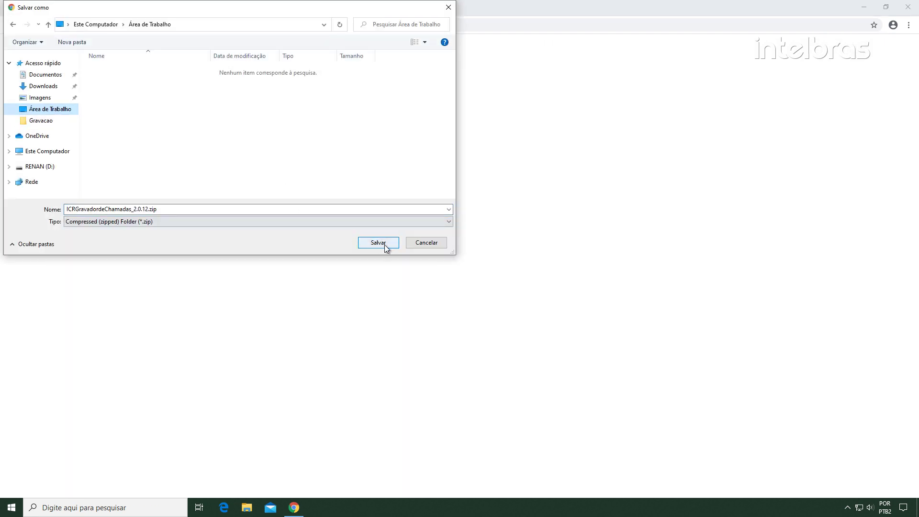
click(384, 245)
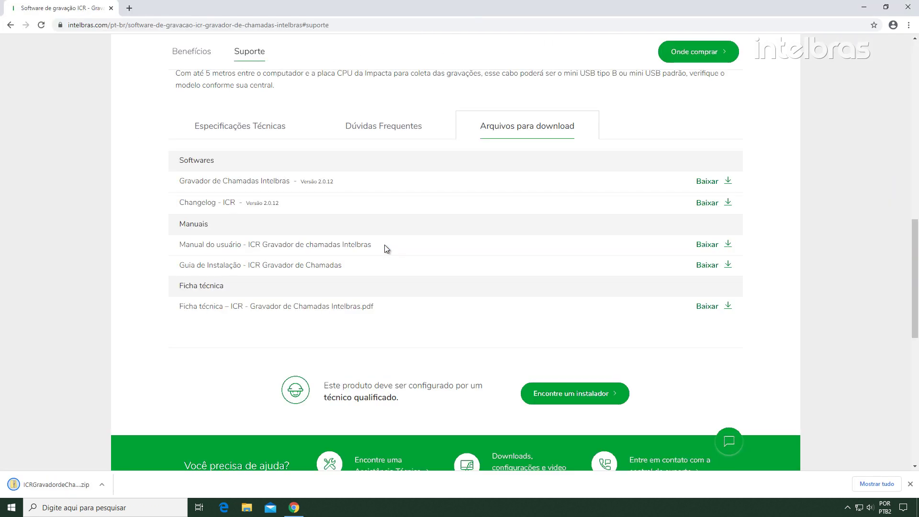
click(864, 8)
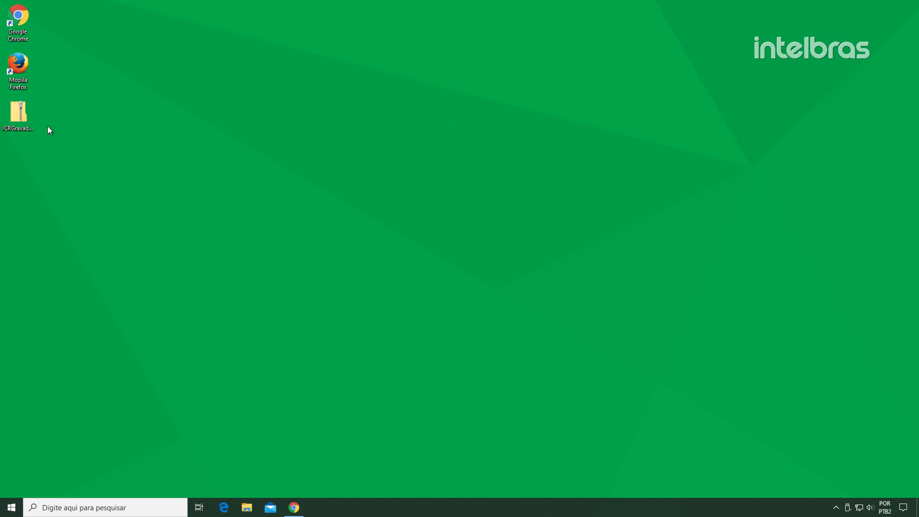
Extract the ICR zip onto the desktop with 7-Zip and run the installer
right_click(29, 116)
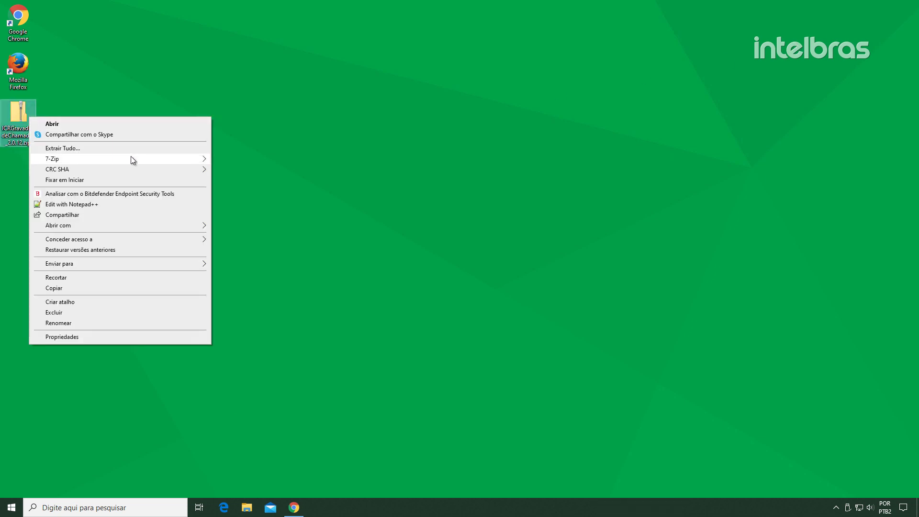
mouse_move(130, 158)
click(283, 191)
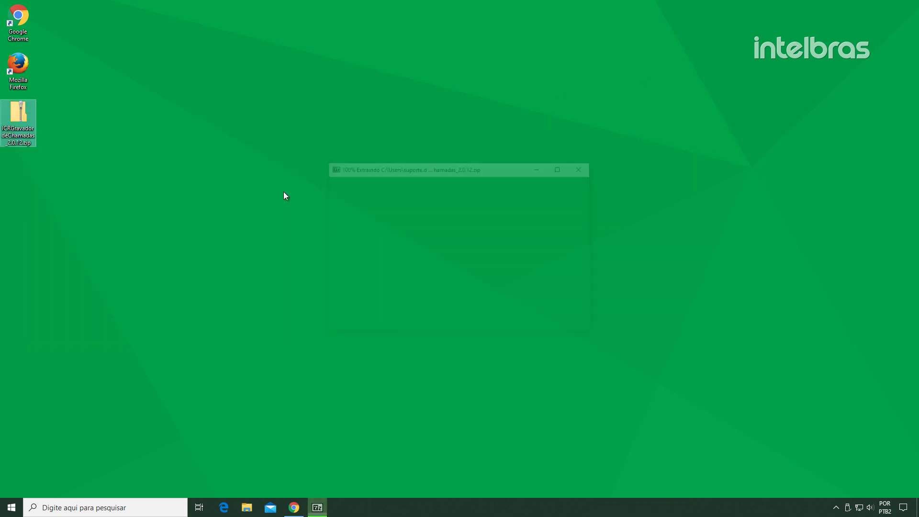
double_click(24, 172)
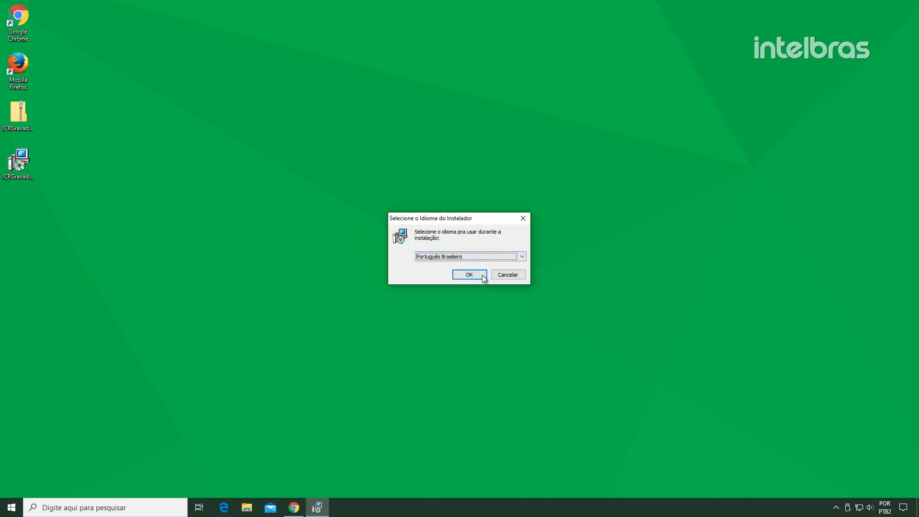
Install ICR Gravador de Chamadas 2.0.12 in Português Brasileiro with default folder and components
click(483, 276)
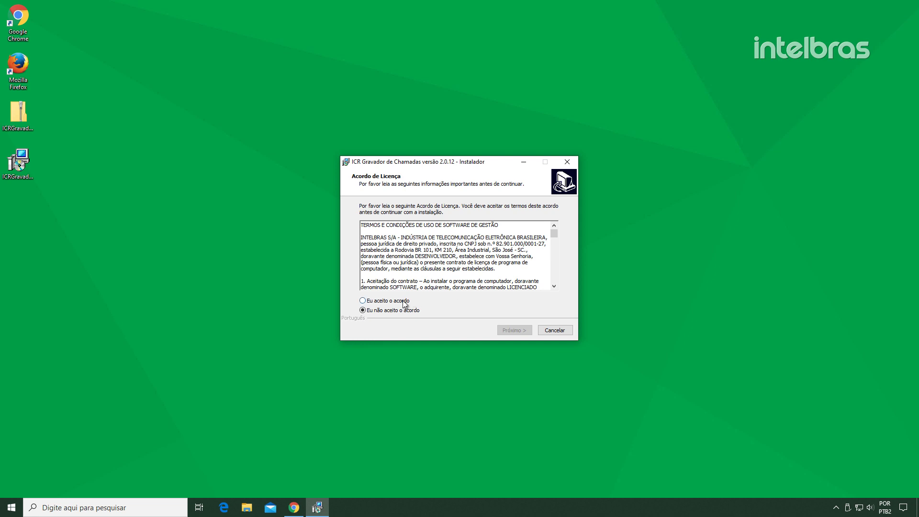
click(402, 300)
click(527, 331)
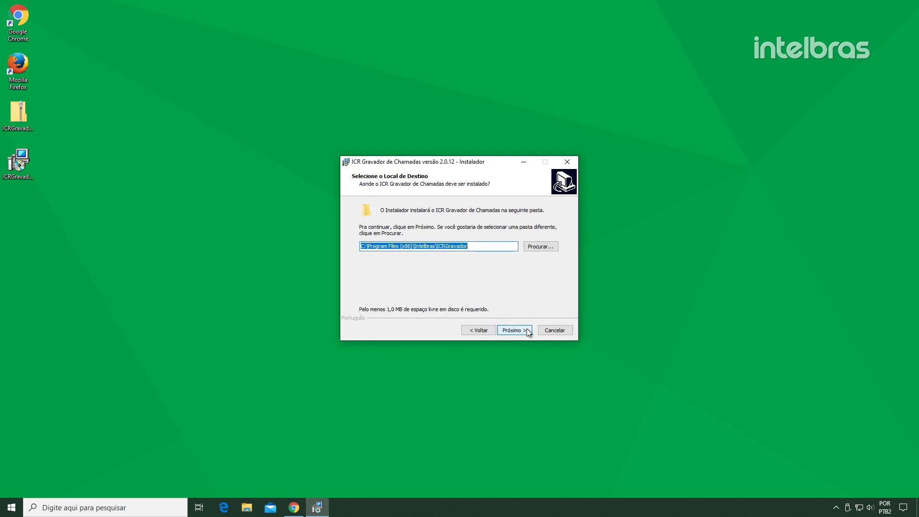
click(527, 330)
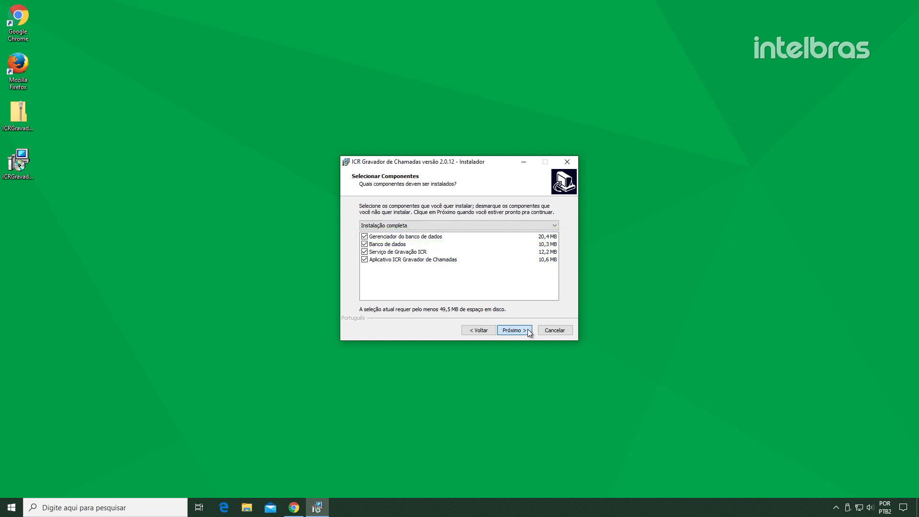
click(528, 330)
click(528, 330)
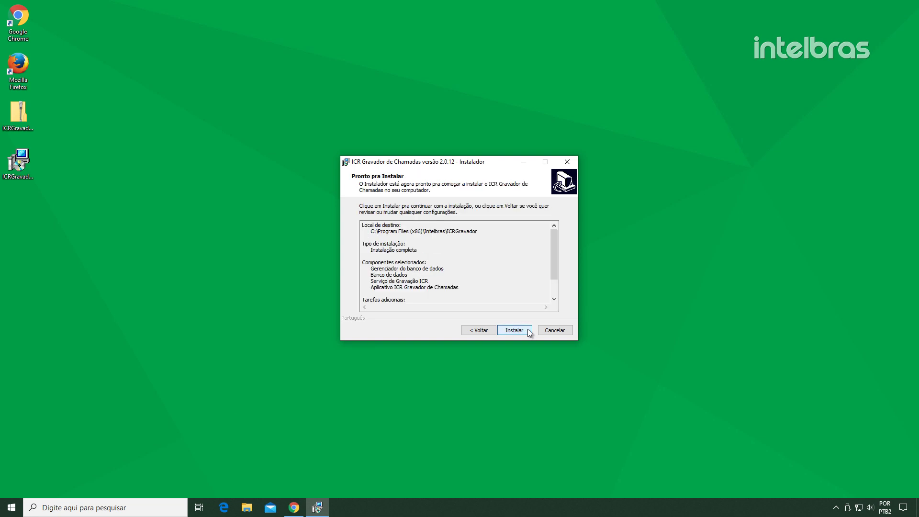
click(529, 331)
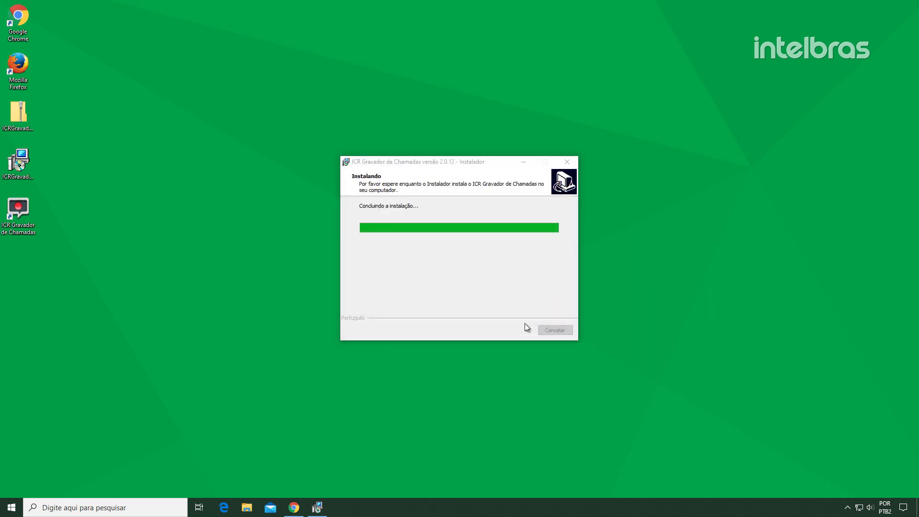
click(514, 330)
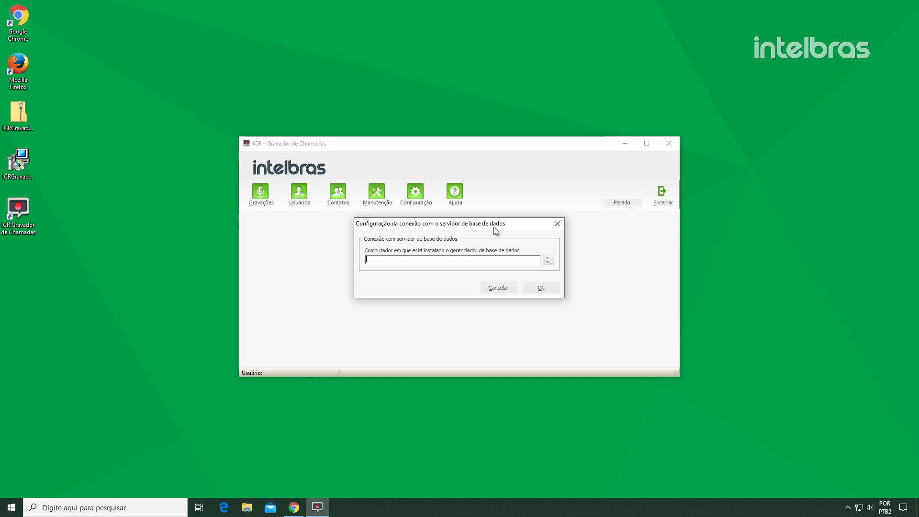
Connect to database server 127.0.0.1 and log in with the administrator credentials
text(127.0.0.1)
click(551, 289)
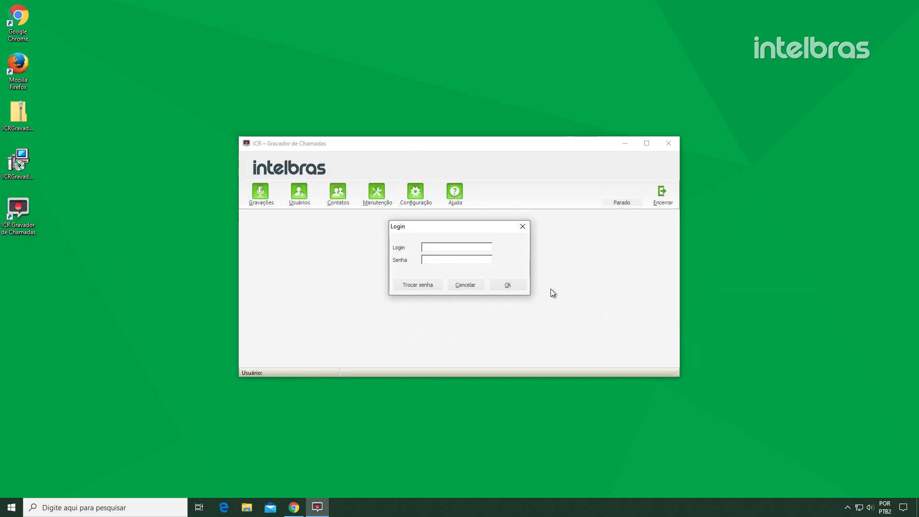
text(admin)
key(Tab)
text(admin)
key(Return)
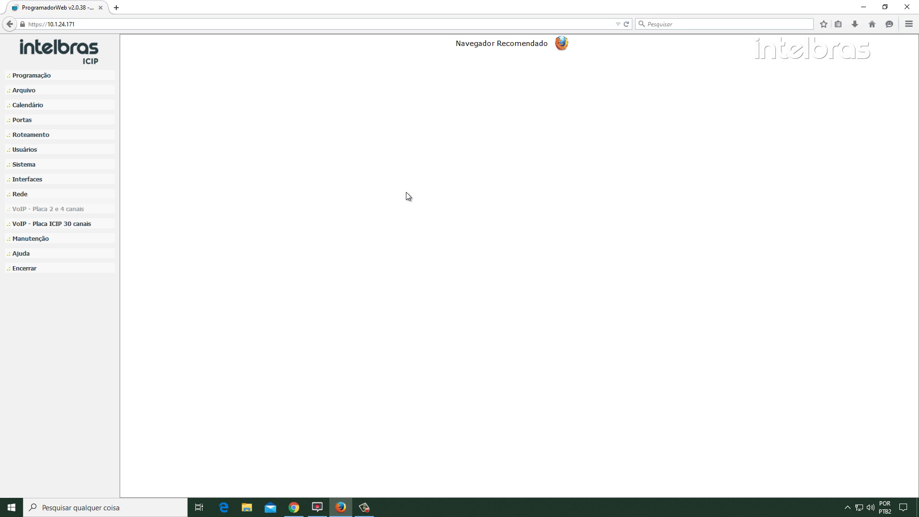
Enable FTP access to the recordings with a user name and password, and save
click(113, 196)
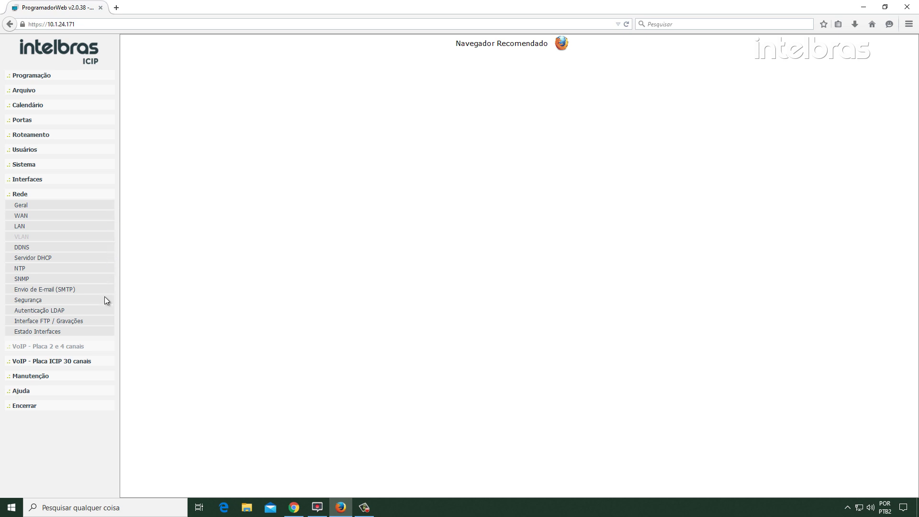
click(100, 319)
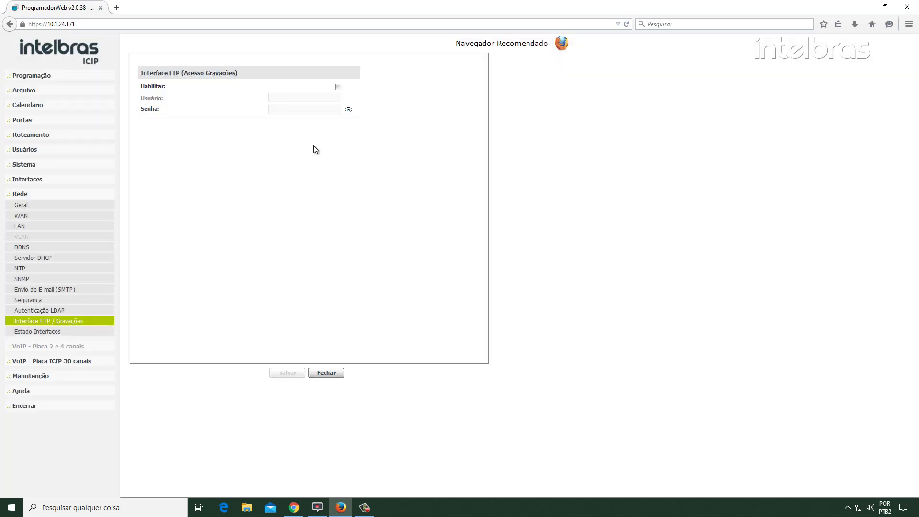
click(338, 87)
text(intelbras)
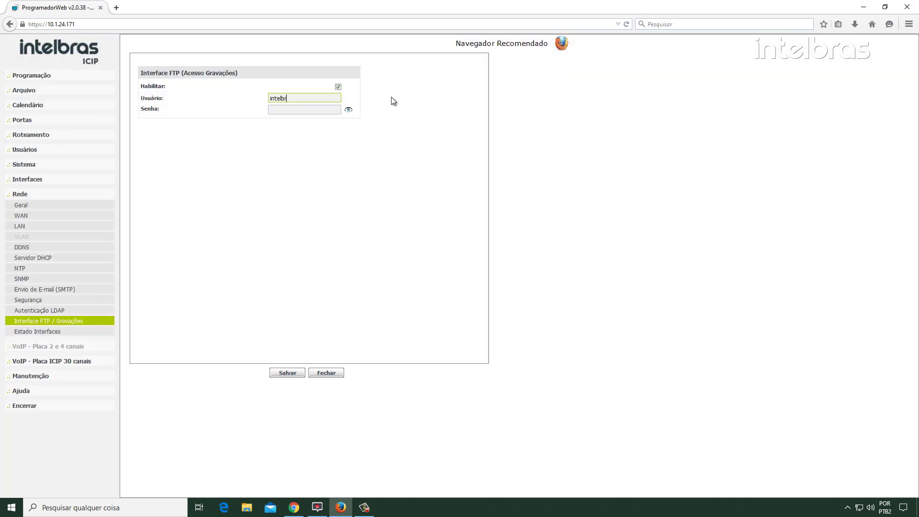
key(Tab)
text(intelbras)
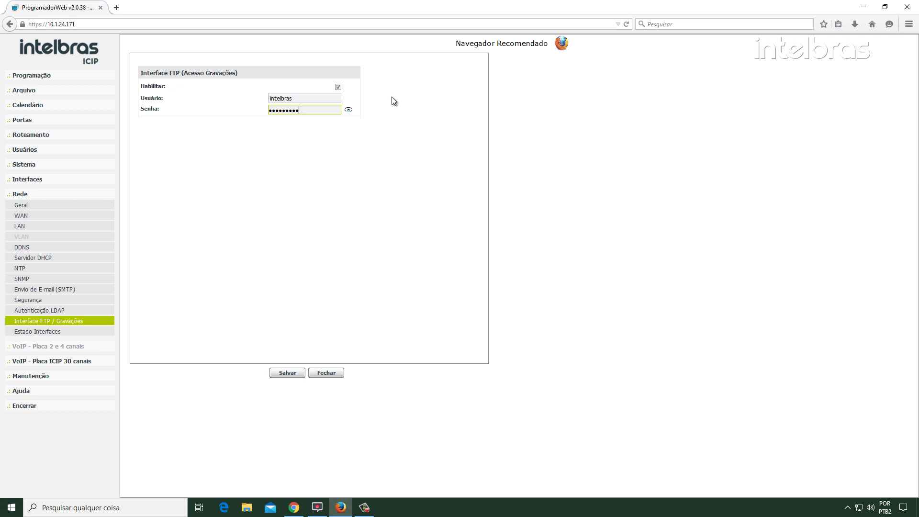
click(298, 377)
Send the changed programming to the central, confirm with Sim, and minimise Firefox
click(108, 75)
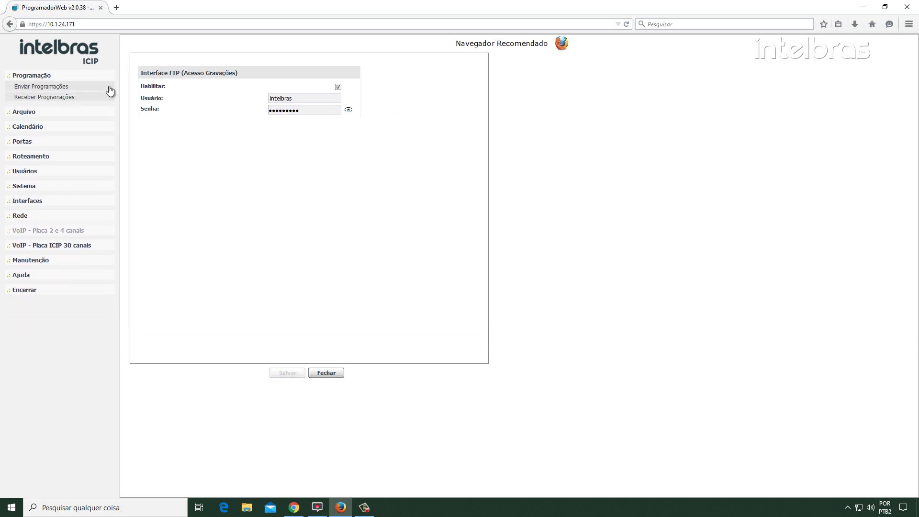
click(107, 87)
click(296, 375)
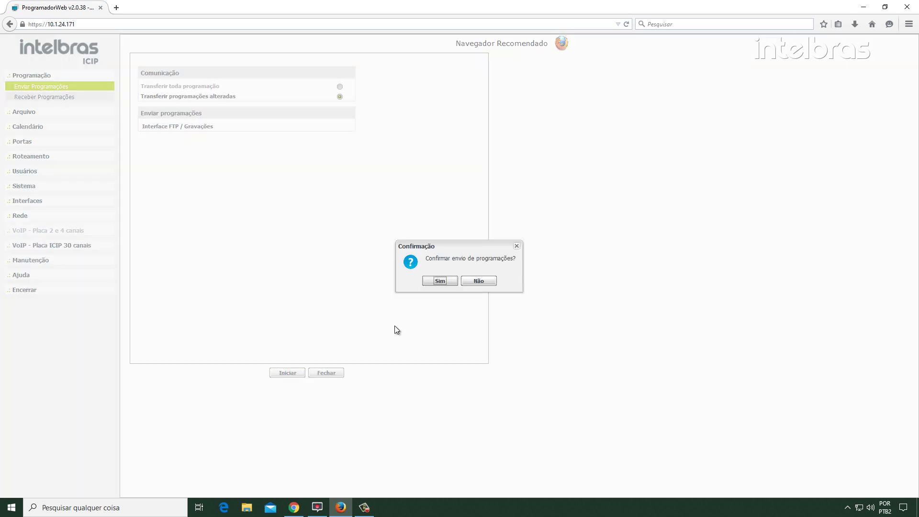
click(445, 281)
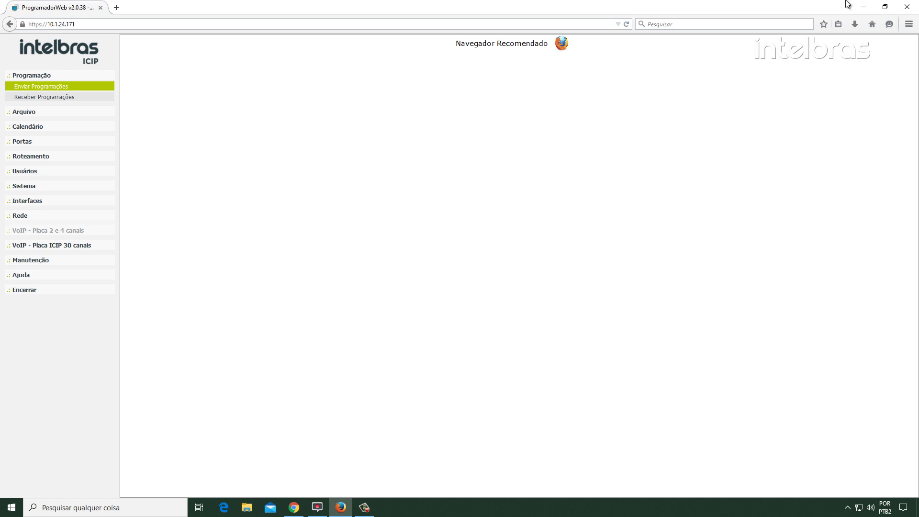
click(863, 7)
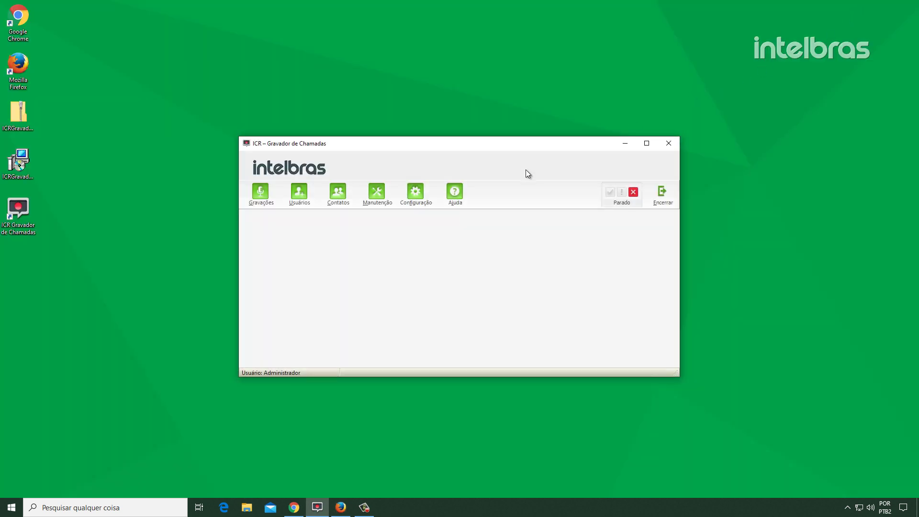
Add a new central 'Impacta 220' at IP 10.1.24.171, recording port 51001, with ICTI password
click(415, 204)
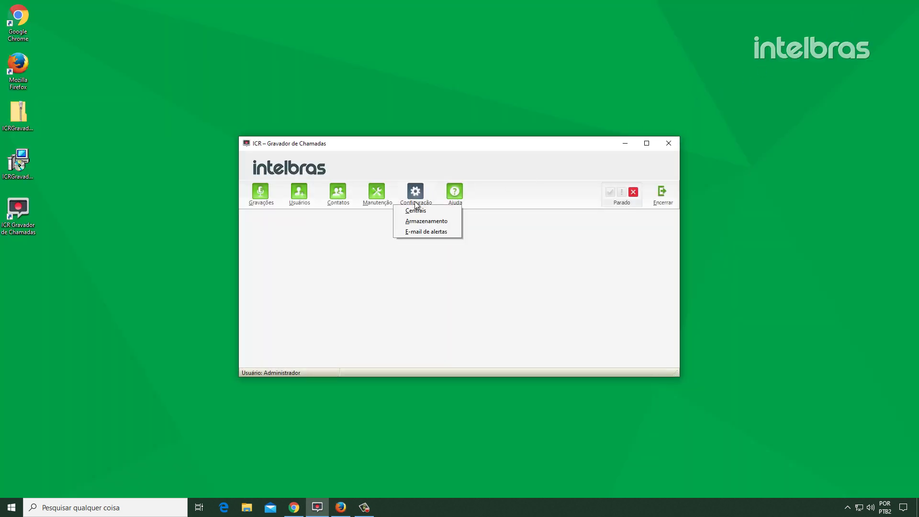
click(447, 212)
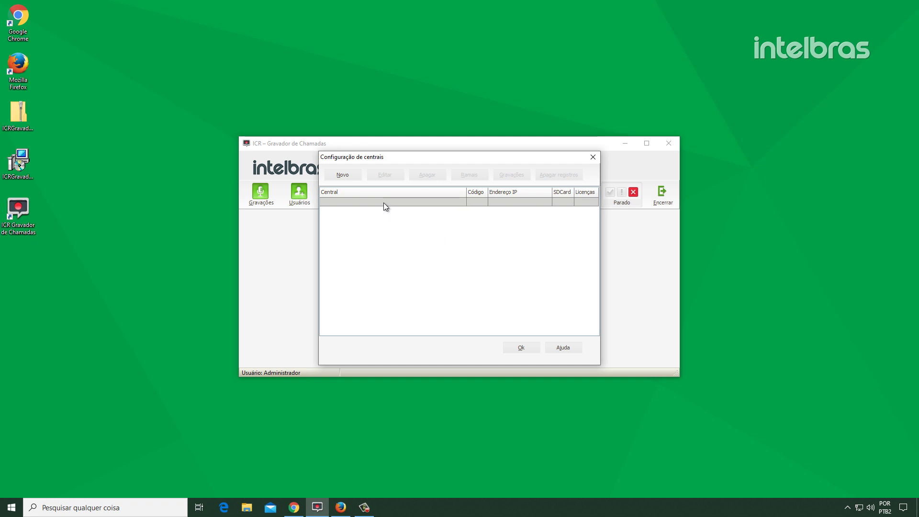
click(360, 174)
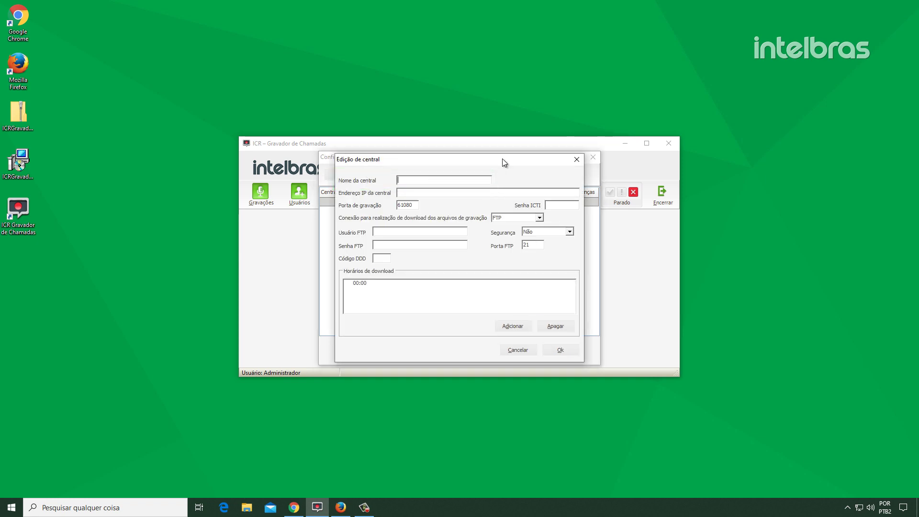
text(Impacta 220)
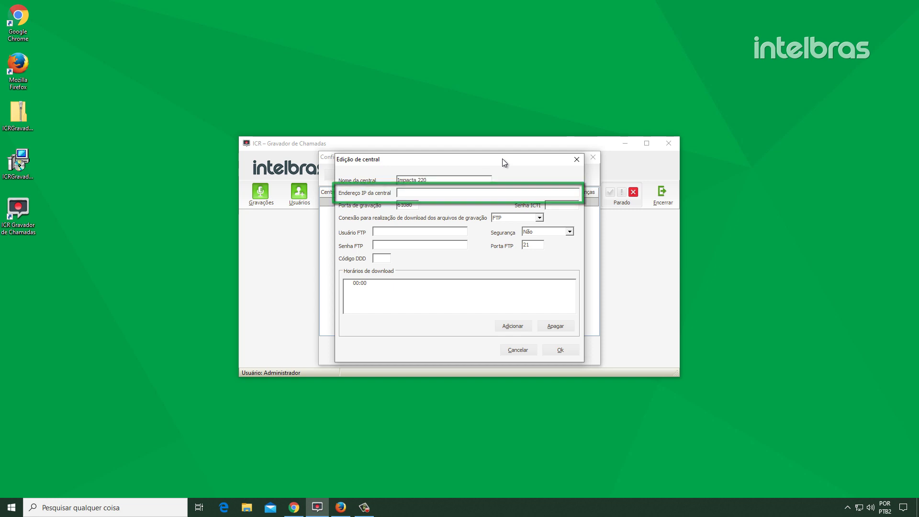
key(Tab)
text(10.1.24.17)
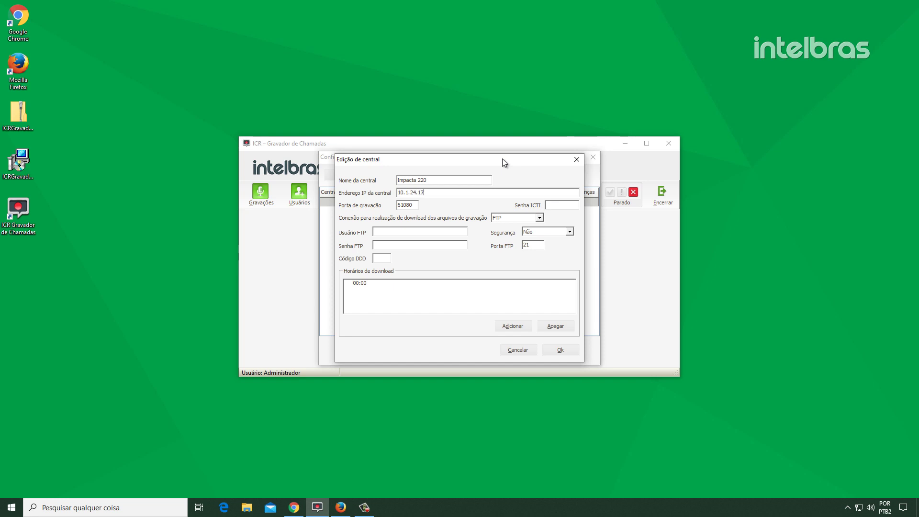
text(1)
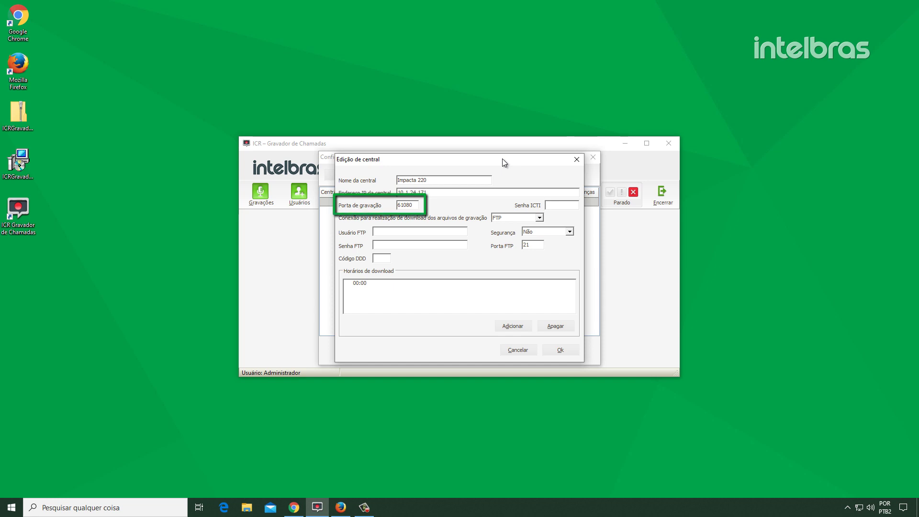
key(Tab)
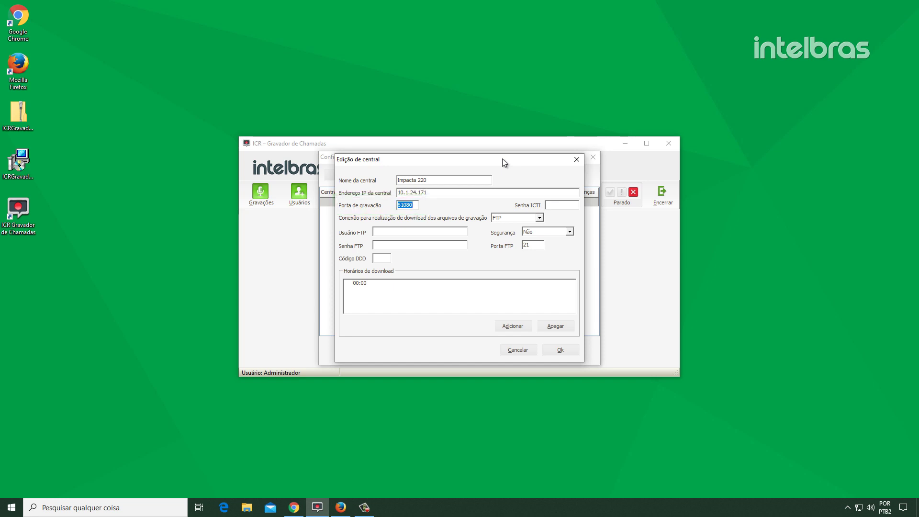
text(51001)
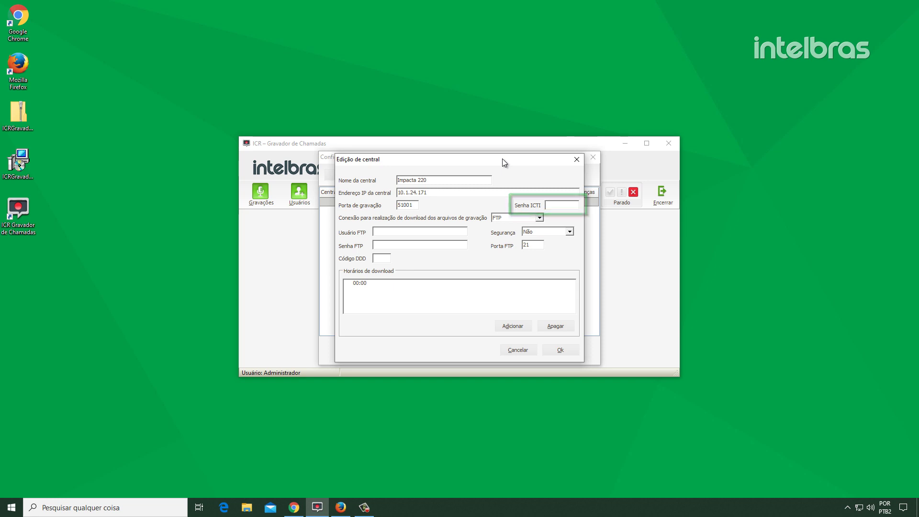
text(****)
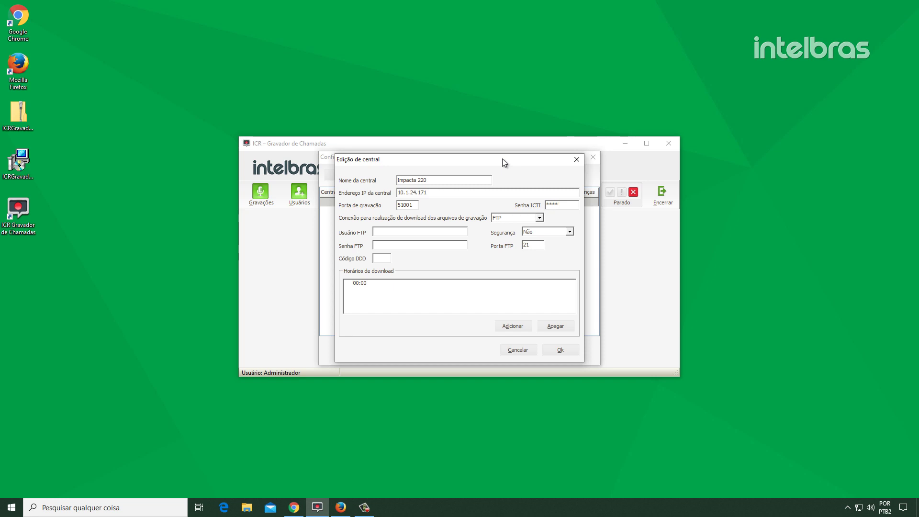
Enter the central's FTP user name and password and area code 048
click(423, 231)
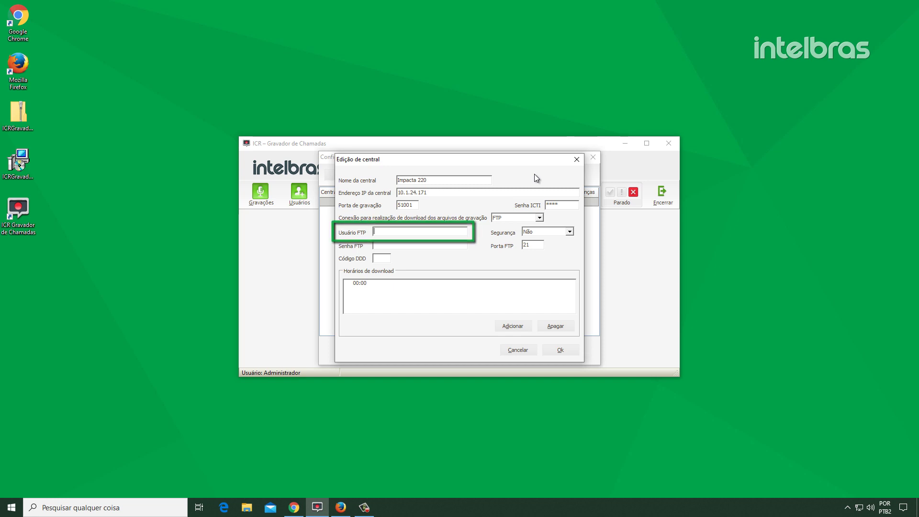
text(intelbras)
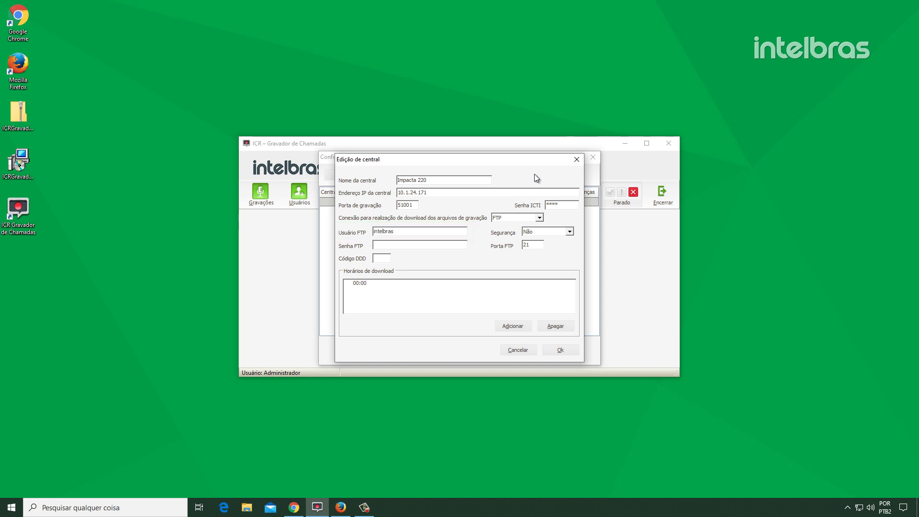
key(Tab)
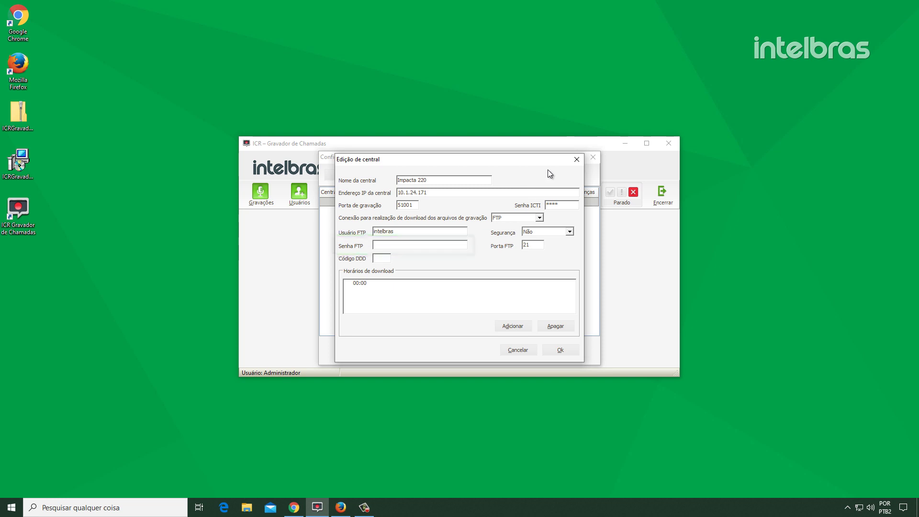
text(intelbras)
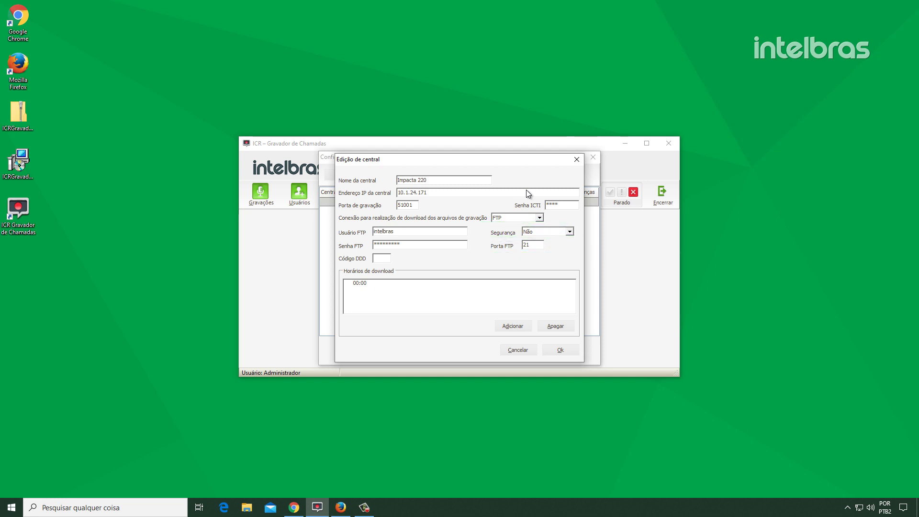
text(048)
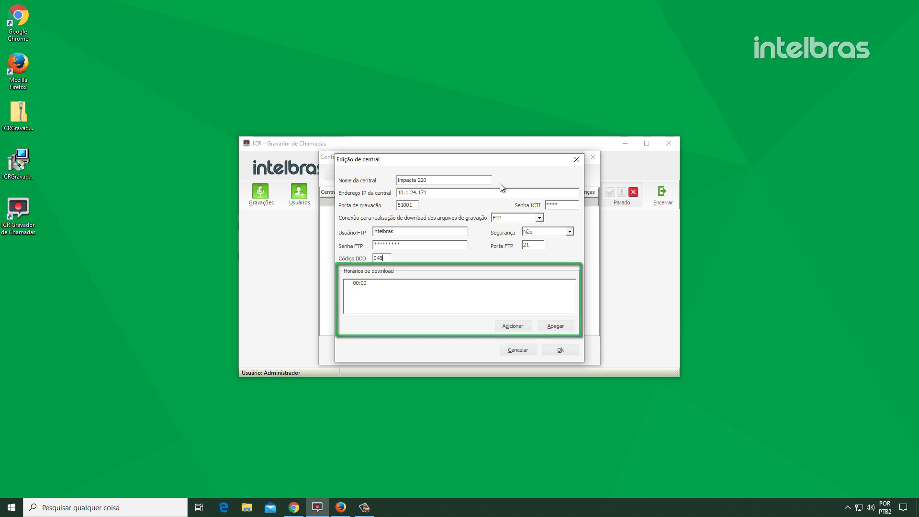
Add an 08:00 scheduled download time and save the Impacta 220 central
click(527, 325)
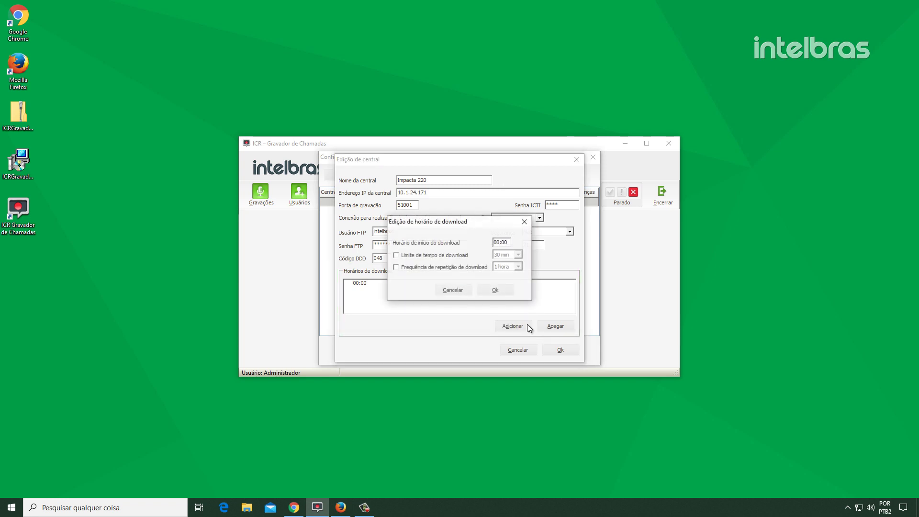
click(499, 241)
text(08)
click(501, 294)
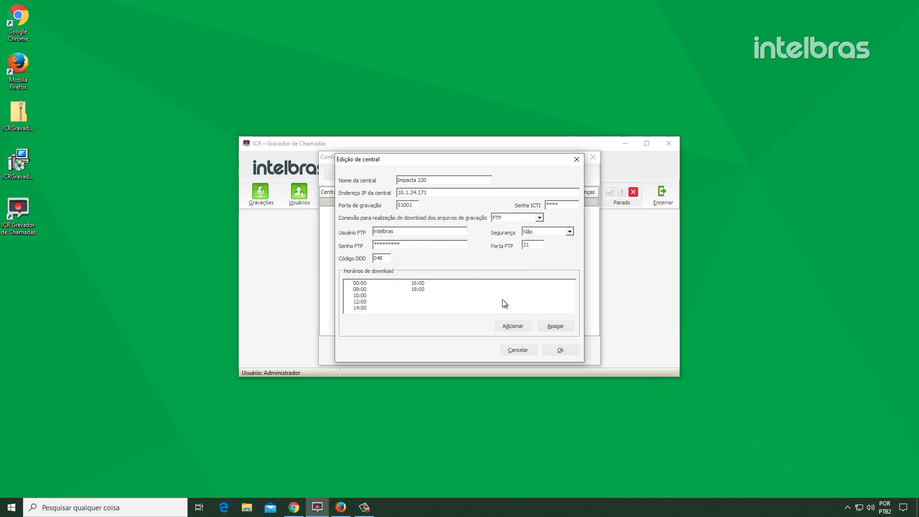
click(547, 348)
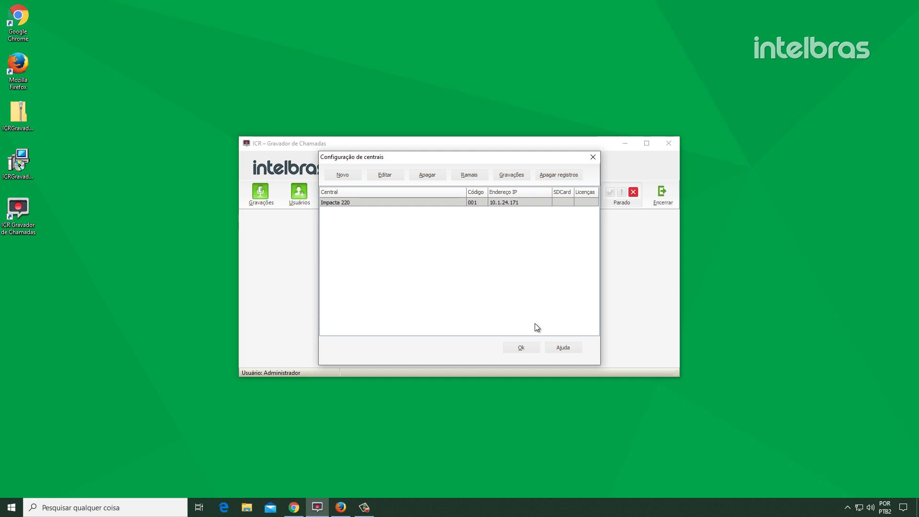
Open Impacta 220's Ramais list and start a new extension recording rule
click(481, 178)
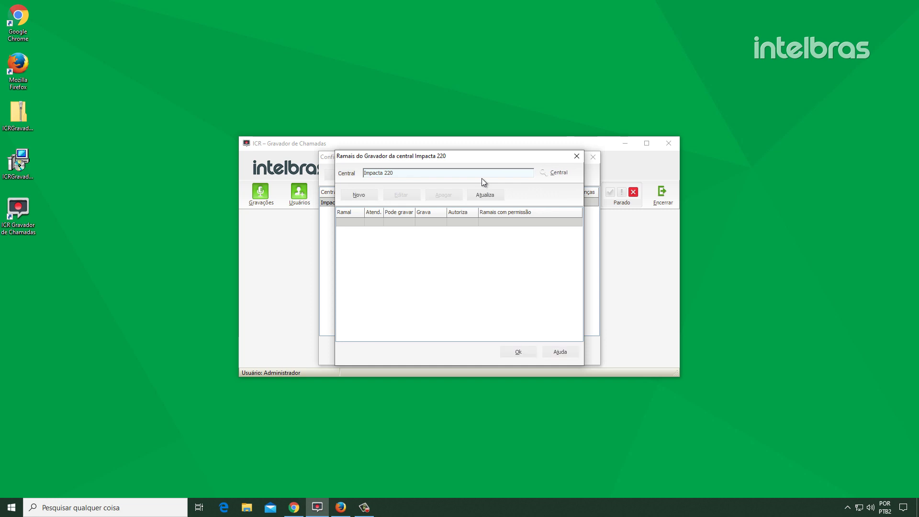
click(376, 194)
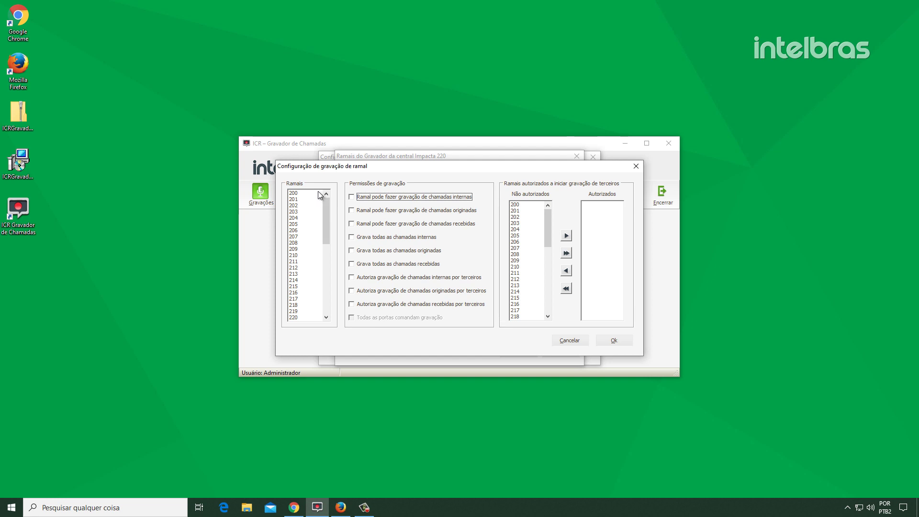
Set extensions 200, 201 and 202 to record all internal, originated and received calls
drag(318, 193, 315, 206)
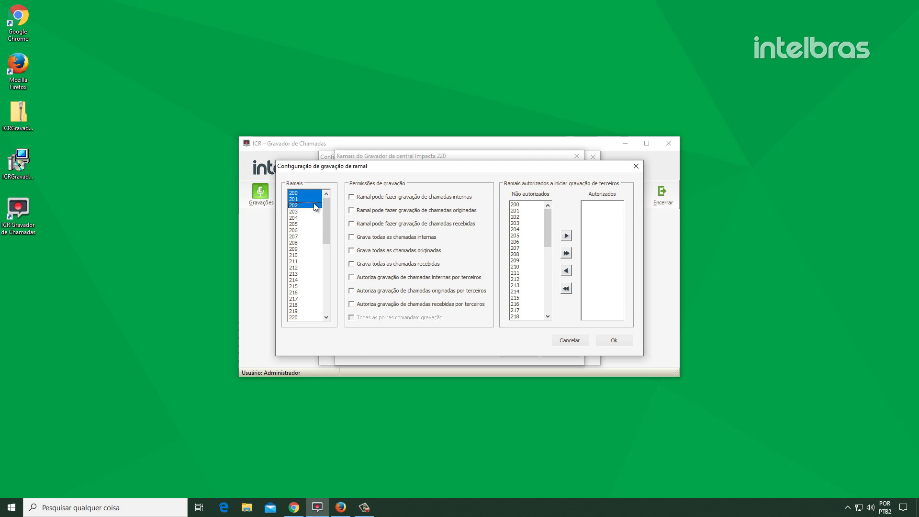
click(381, 238)
click(381, 250)
click(377, 264)
click(617, 340)
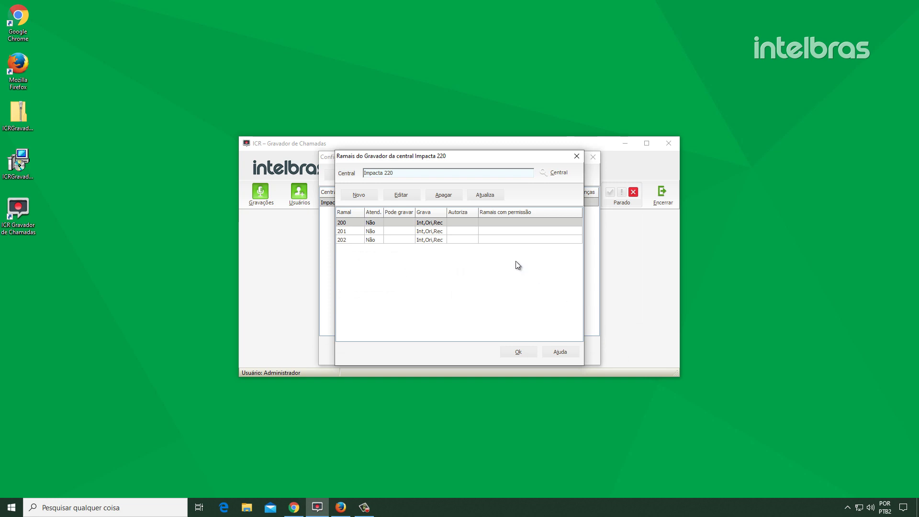
Let extension 203 allow third-party recording of all call types, authorising extension 200
click(368, 192)
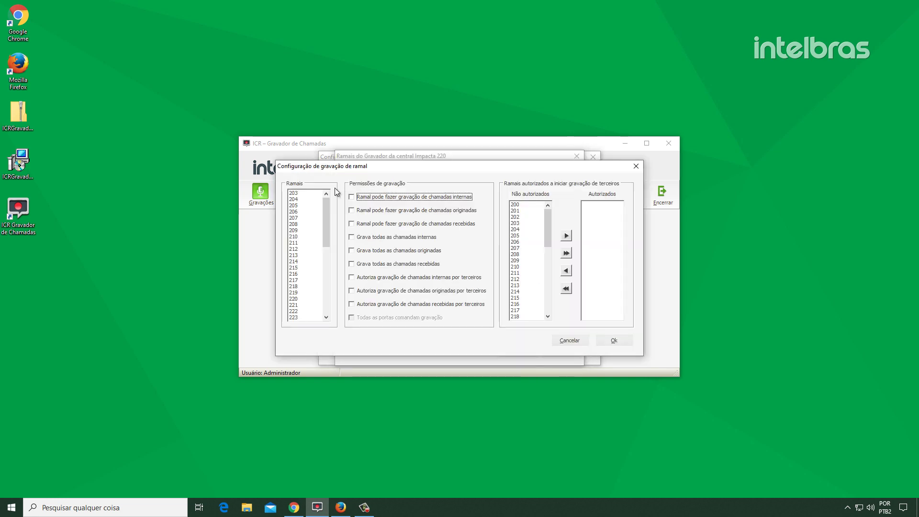
click(307, 193)
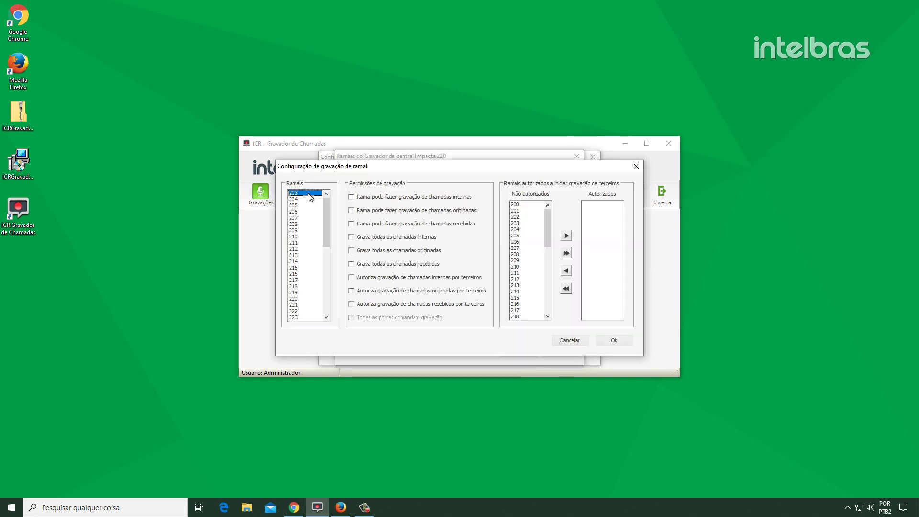
click(465, 278)
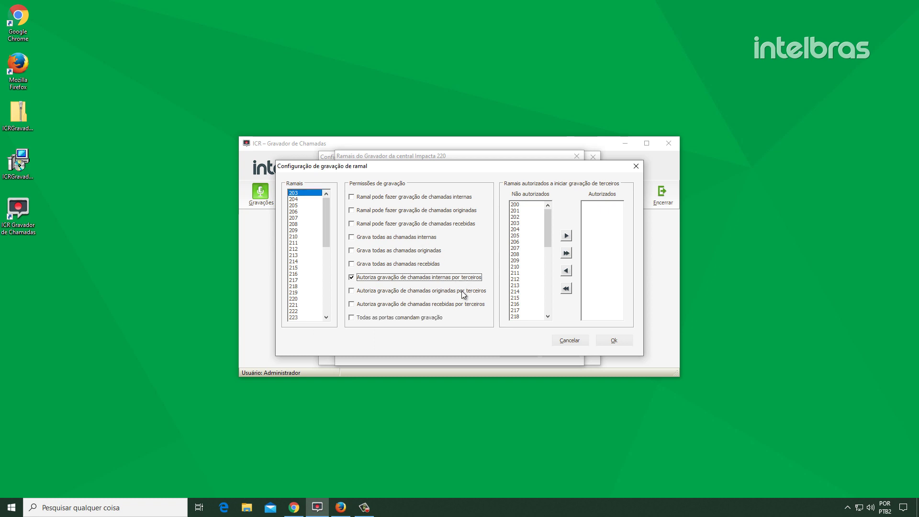
click(465, 291)
click(464, 304)
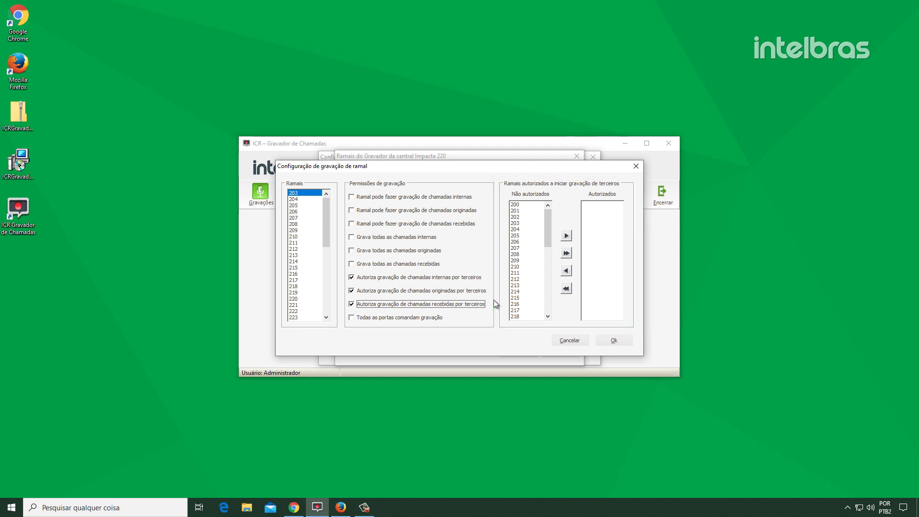
click(526, 204)
click(566, 235)
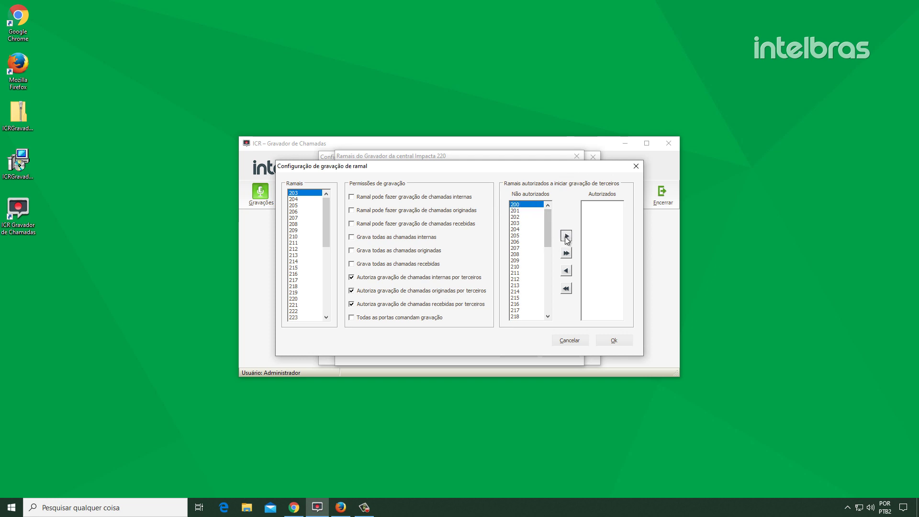
click(603, 338)
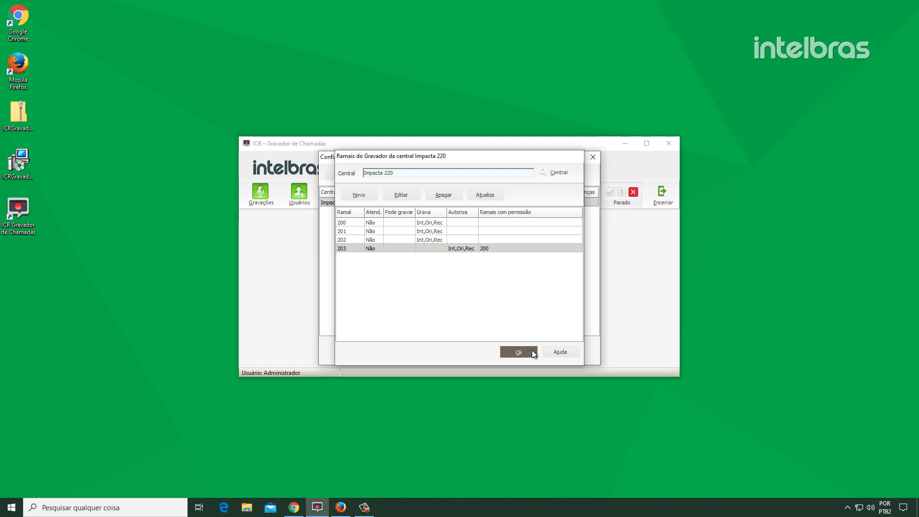
click(533, 354)
Close the central configuration and start the ICR recording service via Manutenção
click(532, 353)
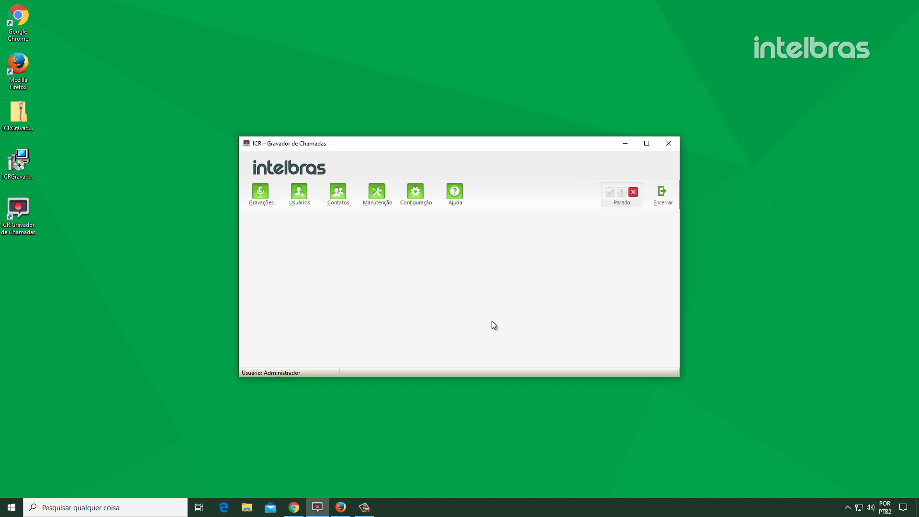
click(378, 195)
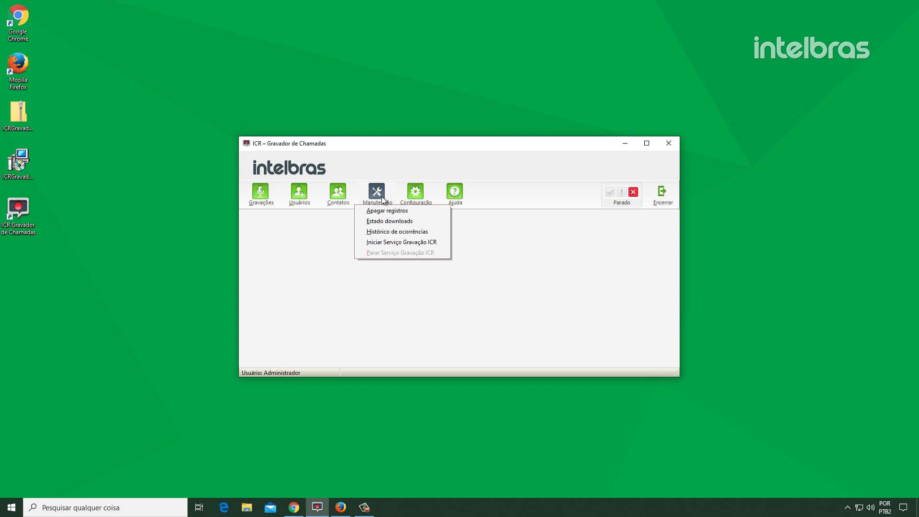
click(430, 243)
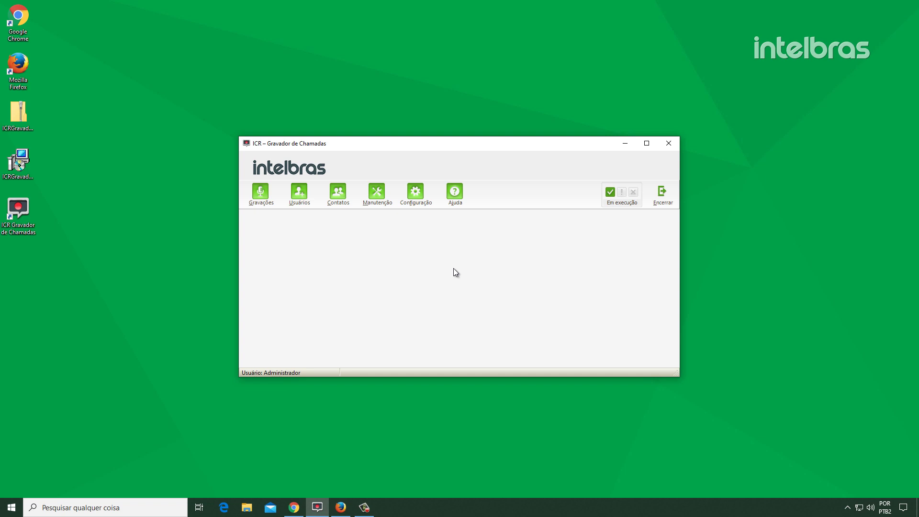
Untick 'Converter formato de arquivo de áudio para Ogg' in Armazenamento settings and confirm
click(427, 199)
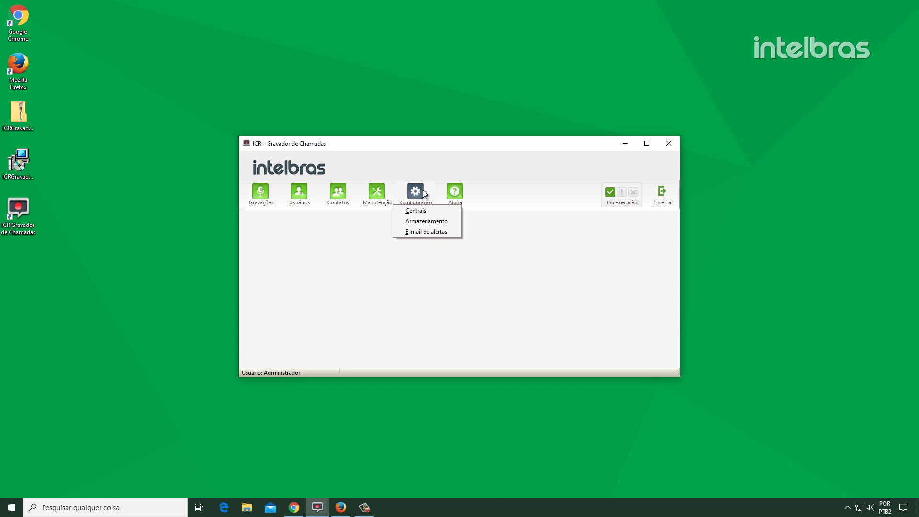
click(449, 223)
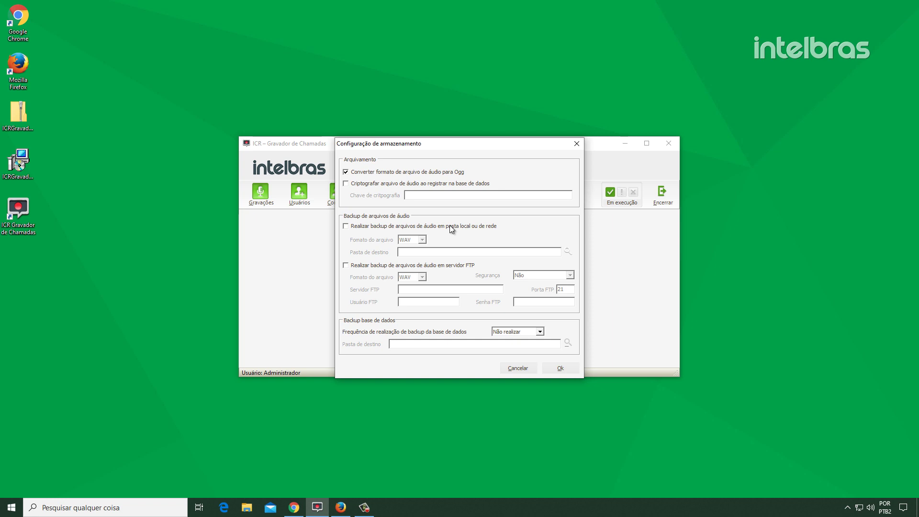
click(430, 172)
click(558, 368)
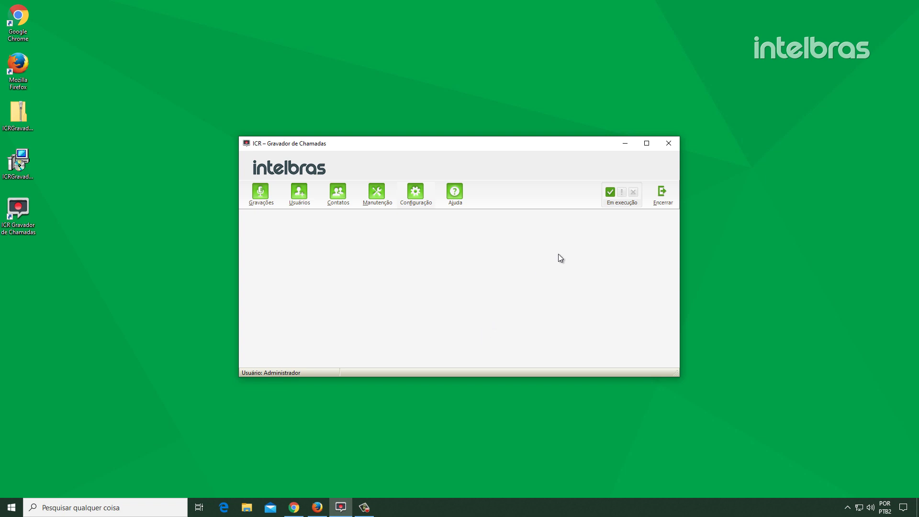
Download the 2 recordings from the Impacta 220 central and close the download log
click(614, 192)
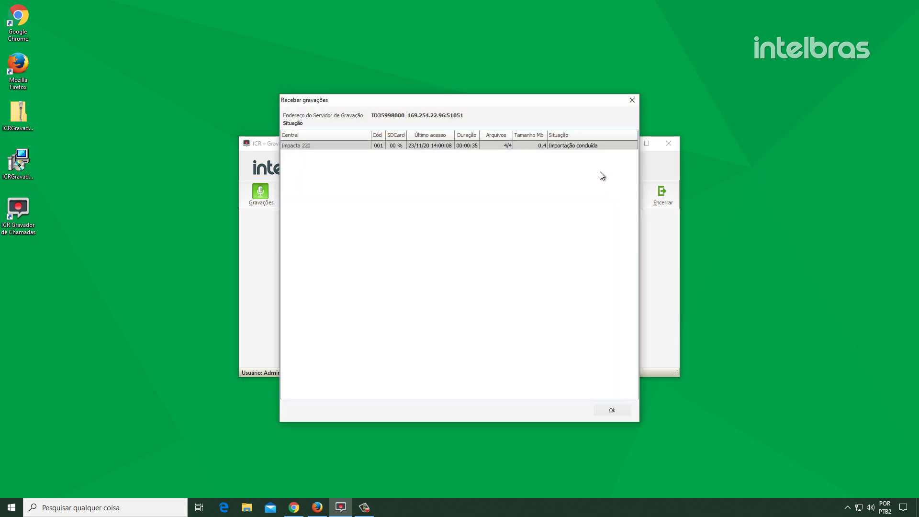
double_click(587, 146)
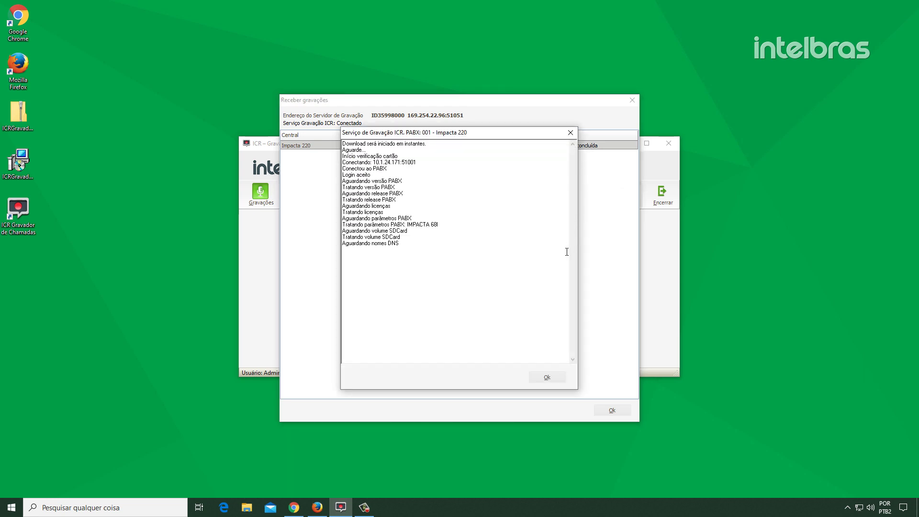
click(556, 376)
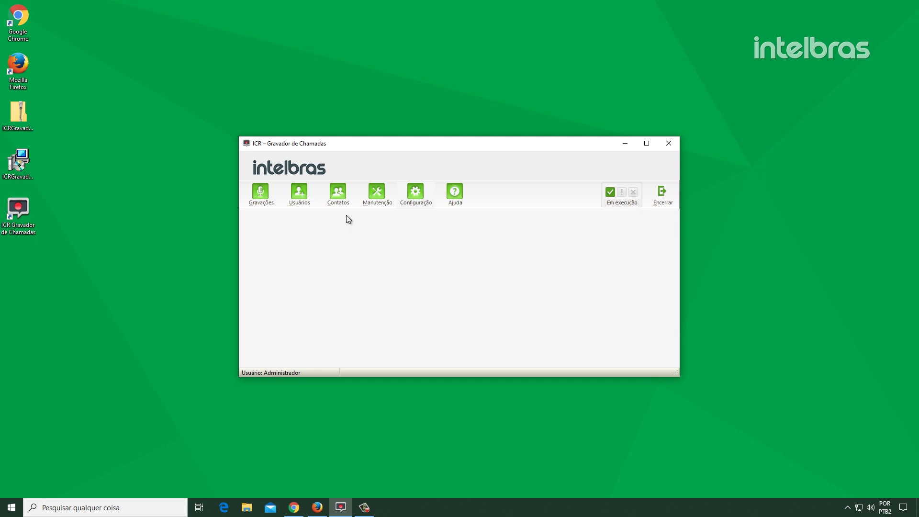
Search Impacta 220's recordings for internal calls (Internas) of extension 200
click(268, 189)
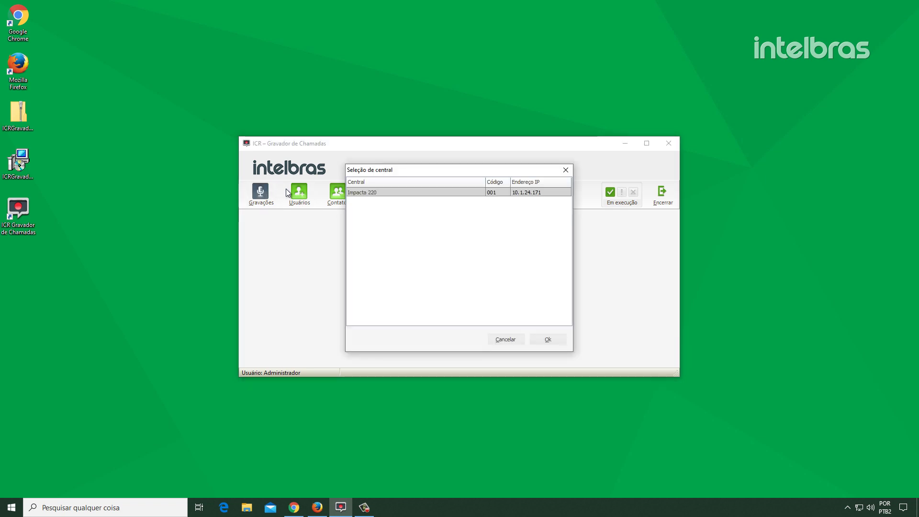
double_click(449, 192)
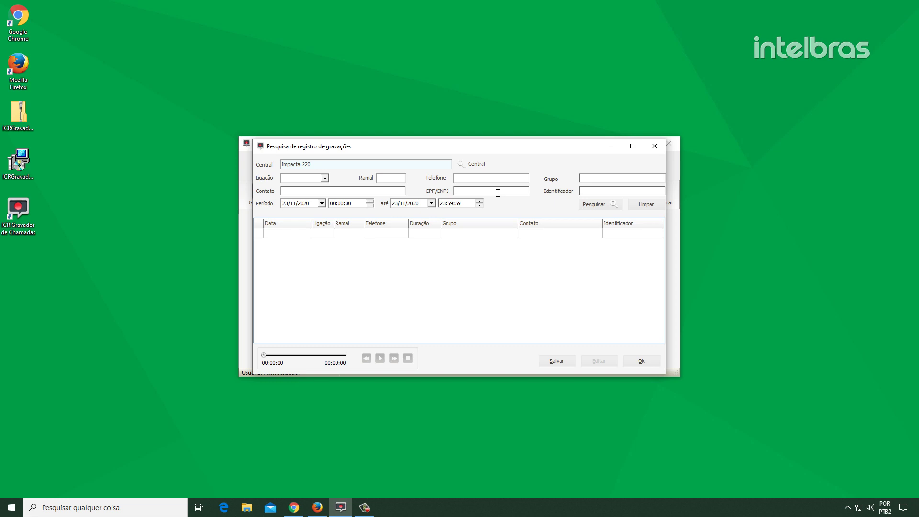
click(596, 204)
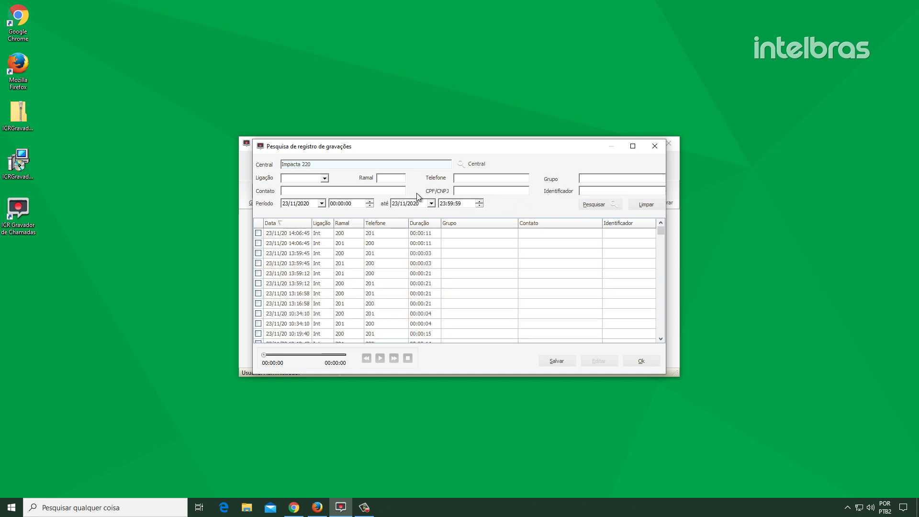
click(325, 178)
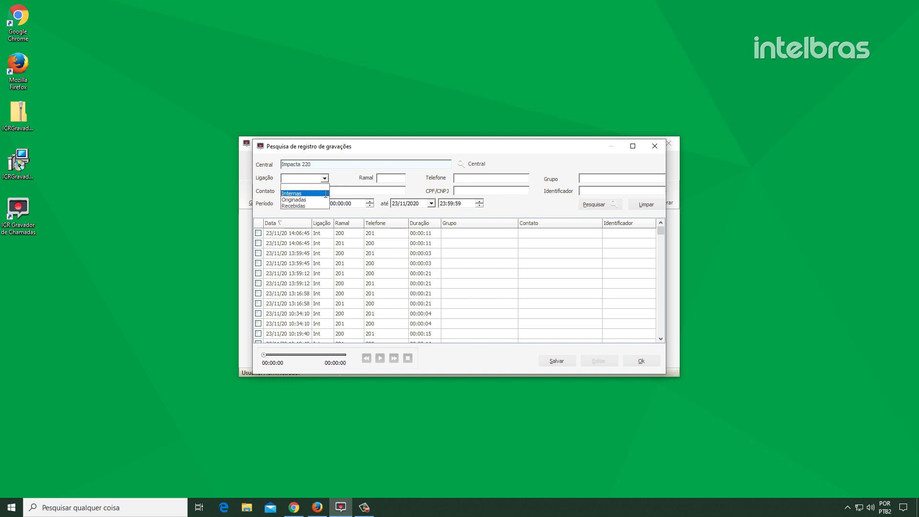
click(326, 193)
click(399, 181)
text(200)
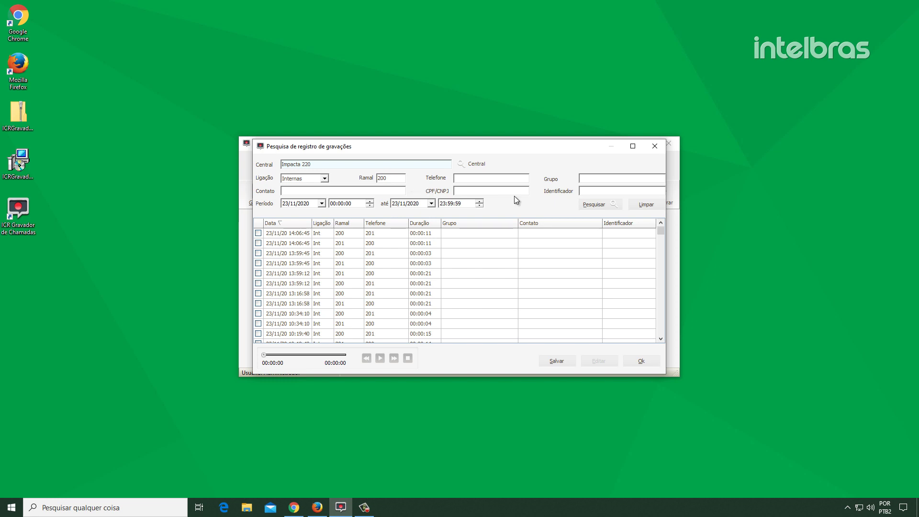
click(605, 206)
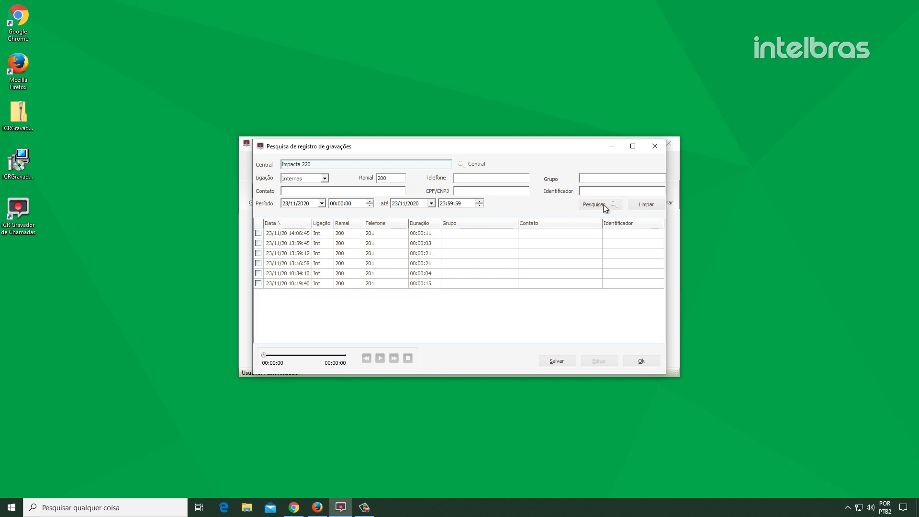
Play the 13:59:12 recording, stop it, and bring up its edit dialog
click(258, 253)
click(380, 358)
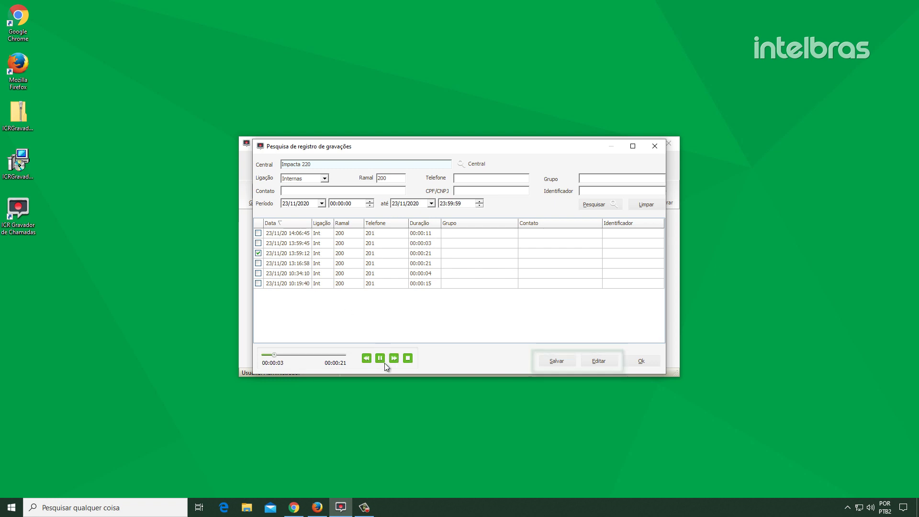
click(406, 359)
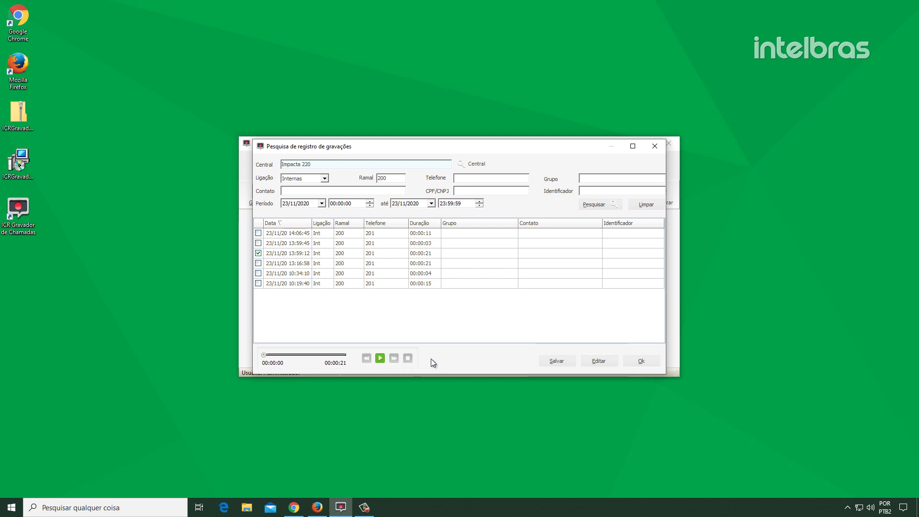
click(596, 362)
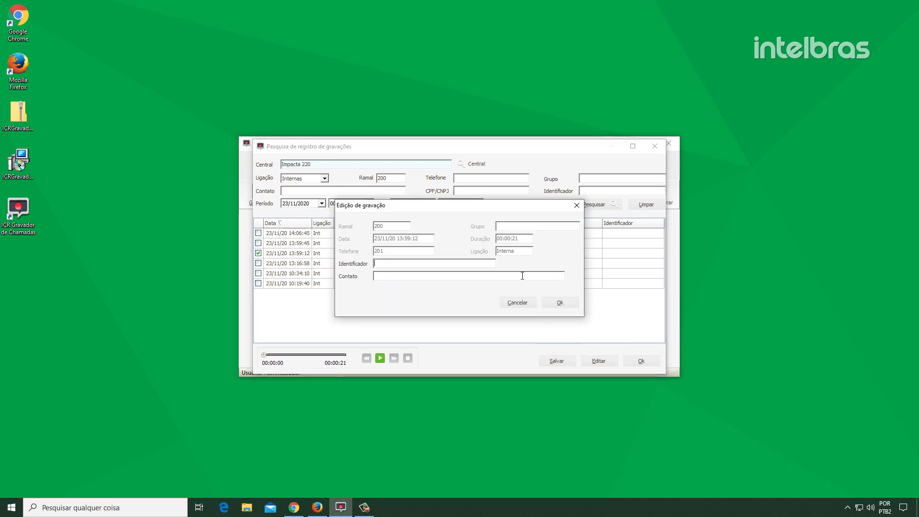
Enter the contact's name in Contato and export the recording's audio to Área de Trabalho
text(Renan)
click(550, 302)
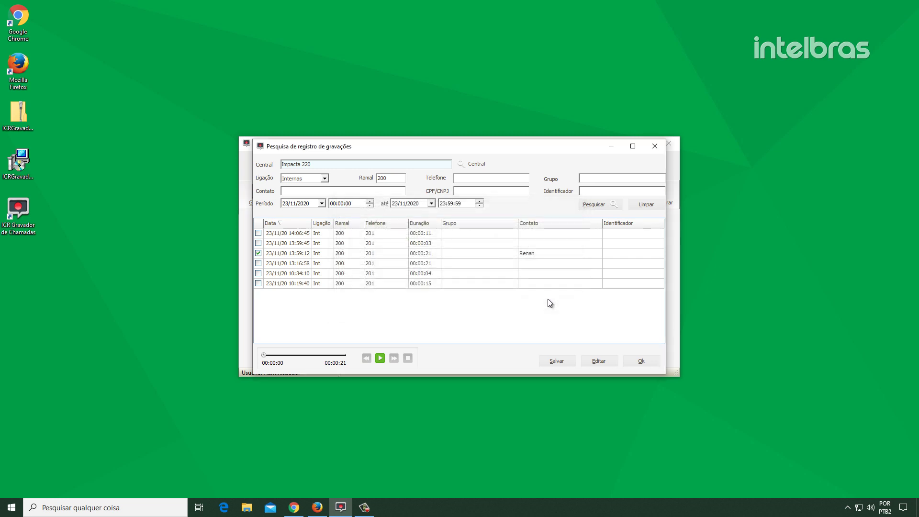
click(561, 360)
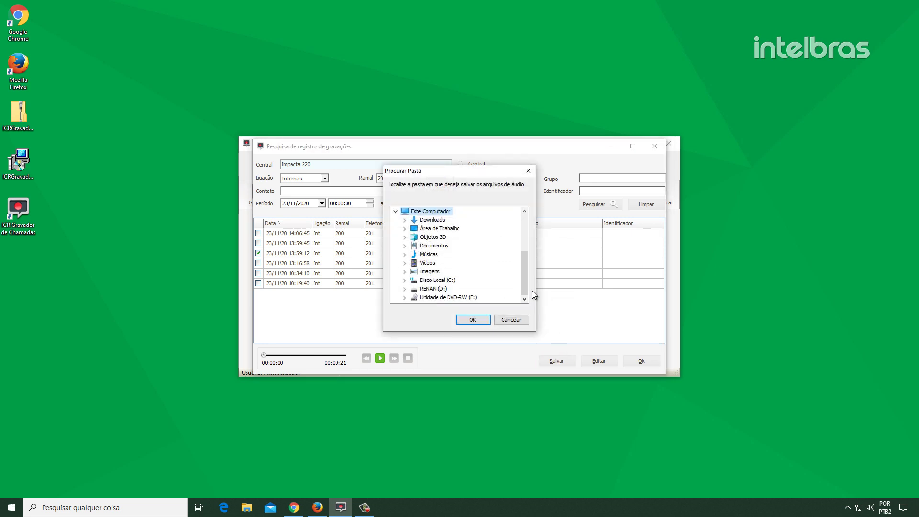
click(456, 228)
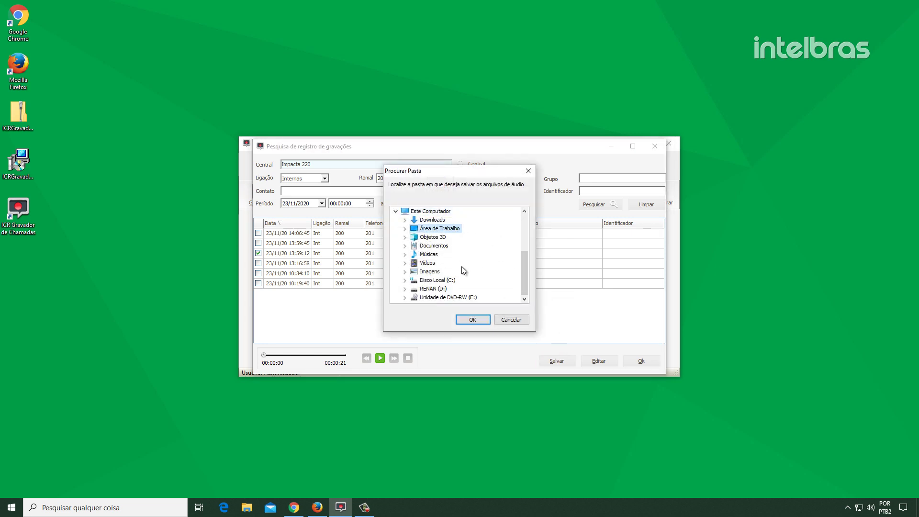
click(473, 319)
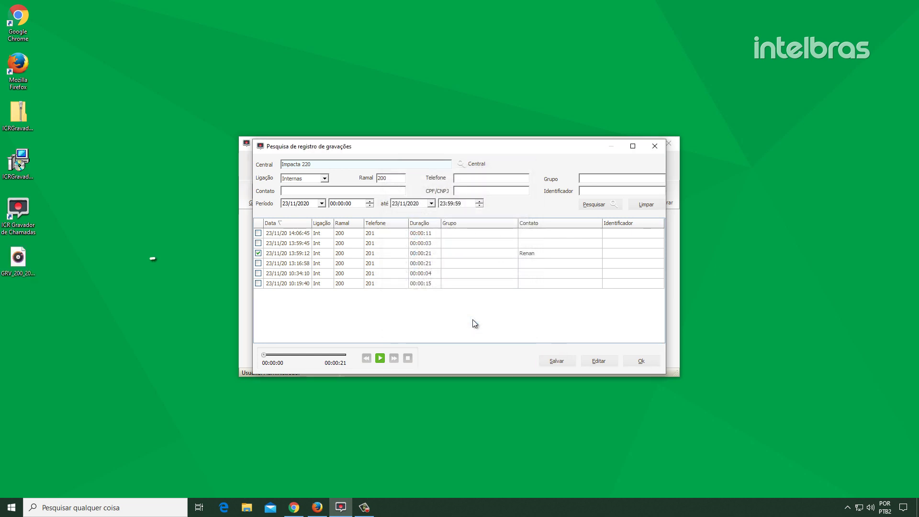